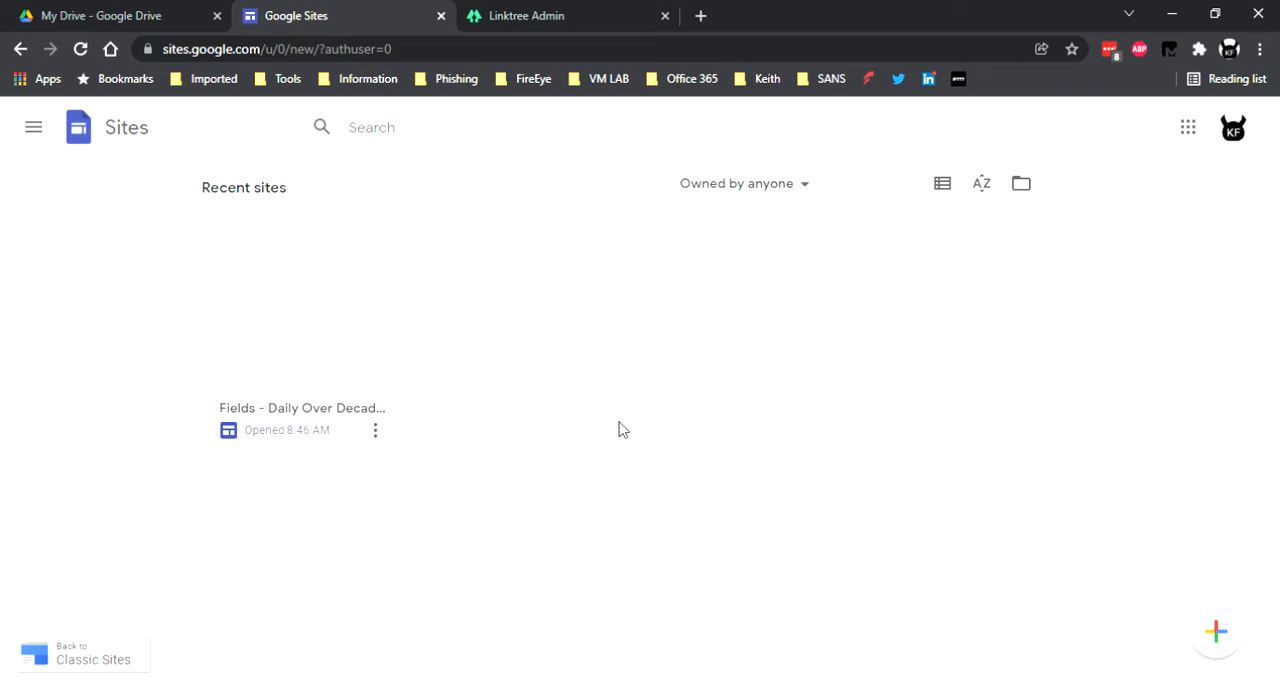
pyautogui.moveTo(1226, 648)
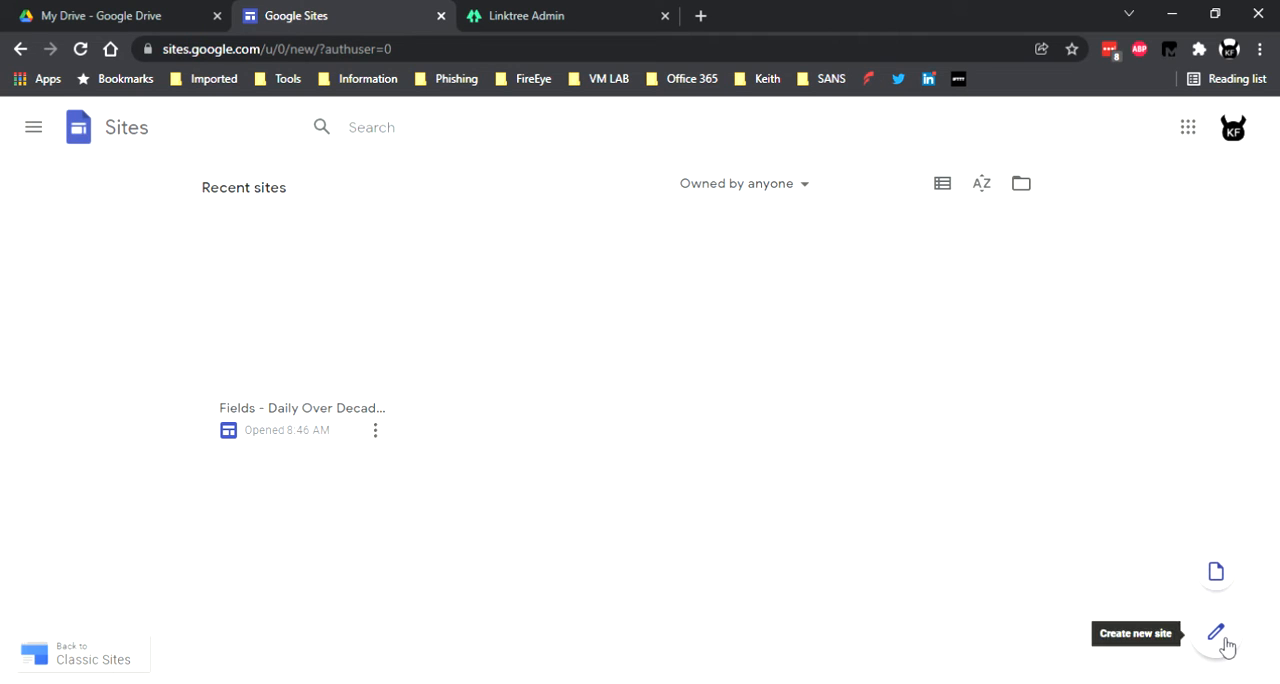
pyautogui.click(1216, 634)
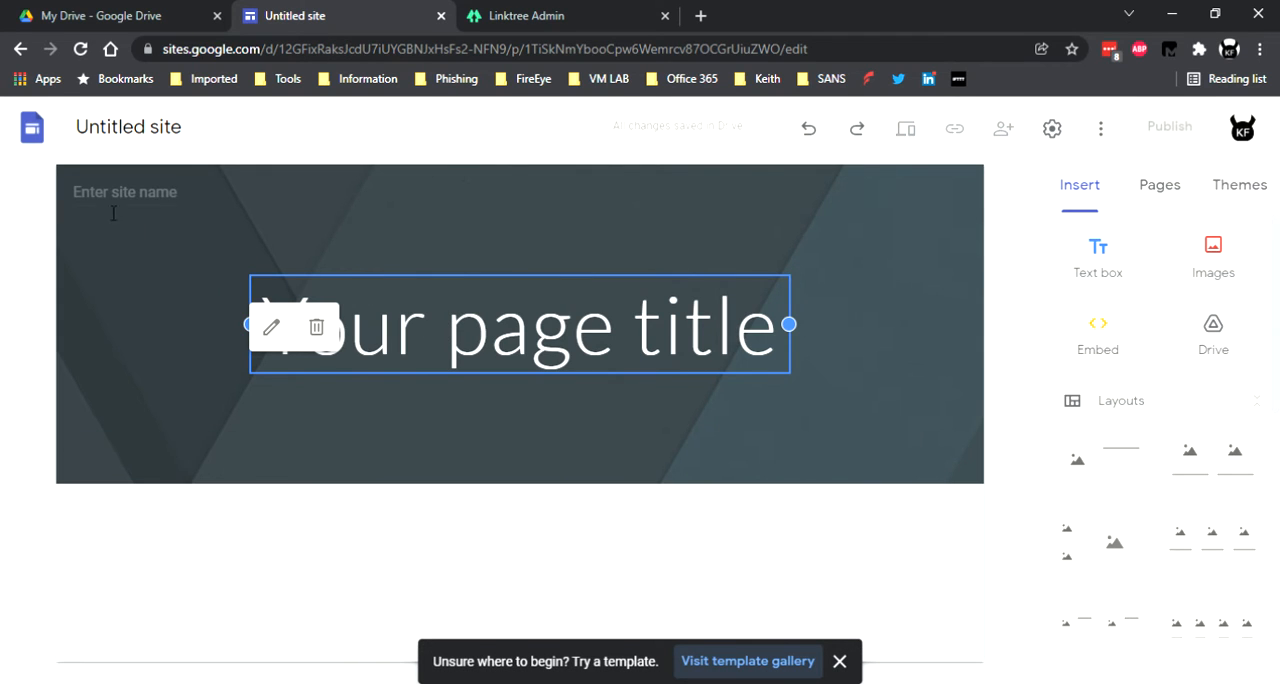
pyautogui.click(33, 127)
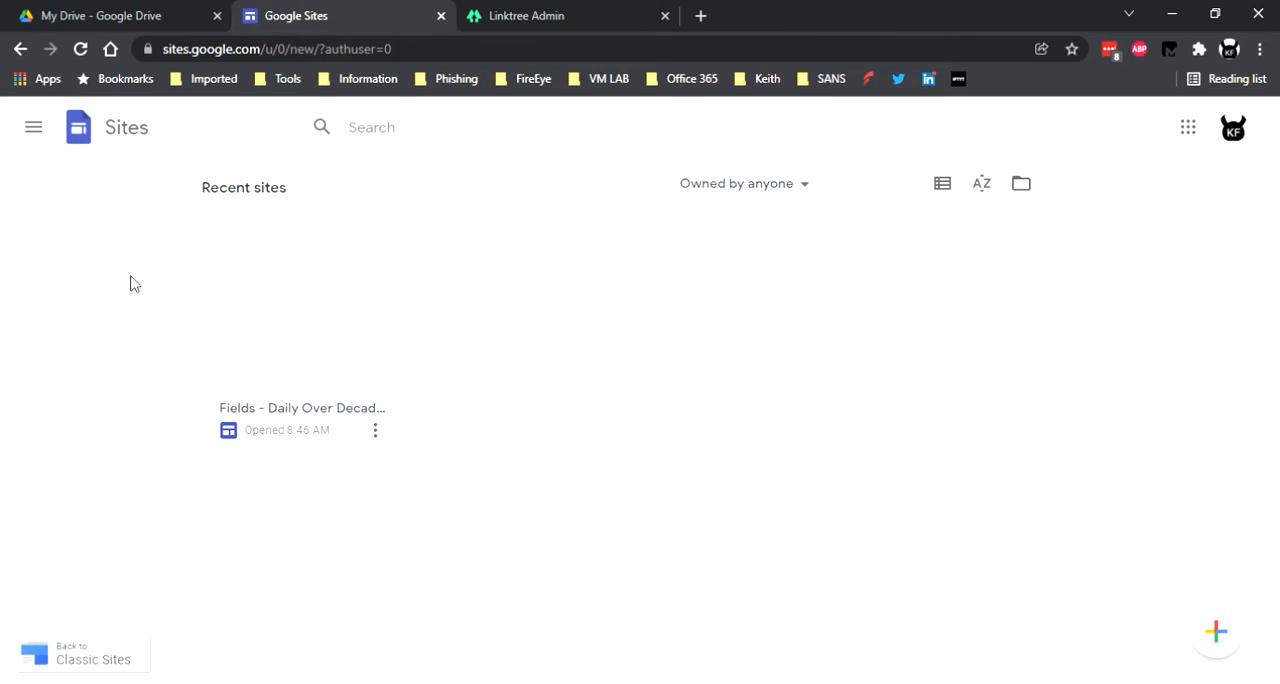
# Open the existing Daily Over Decades site and review its home page down to the Total Sessions gauge.
pyautogui.click(271, 408)
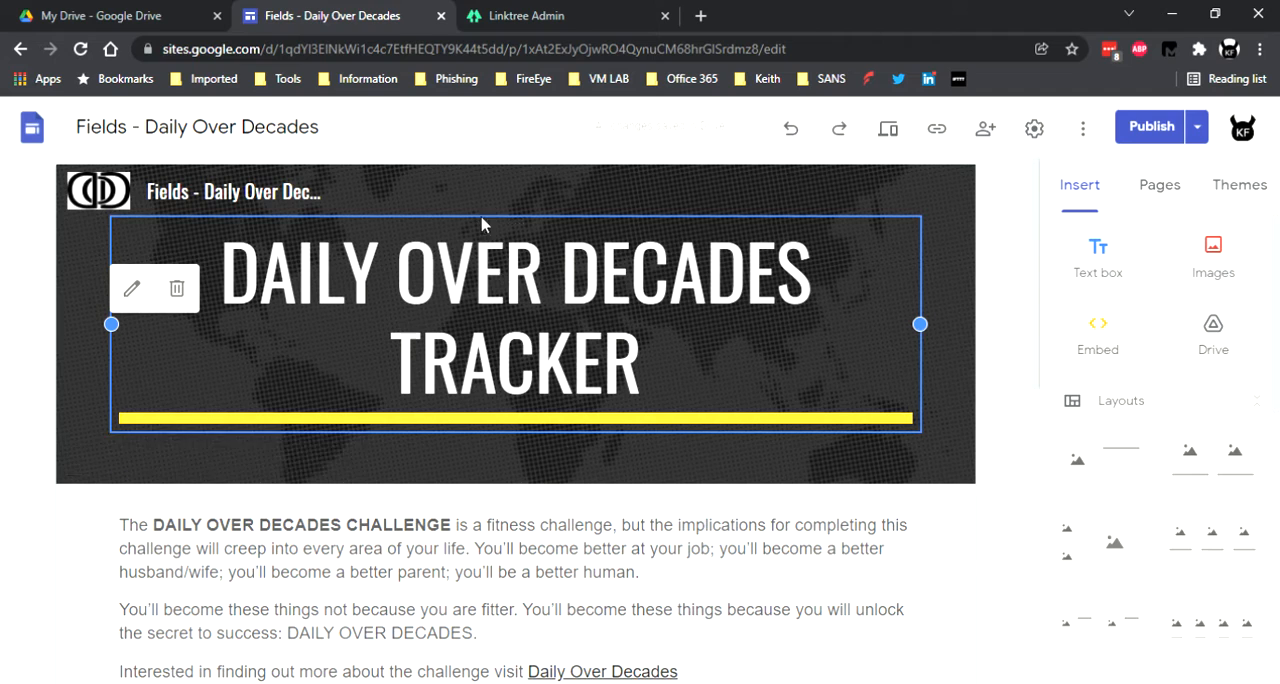
pyautogui.scroll(-2, 590, 297)
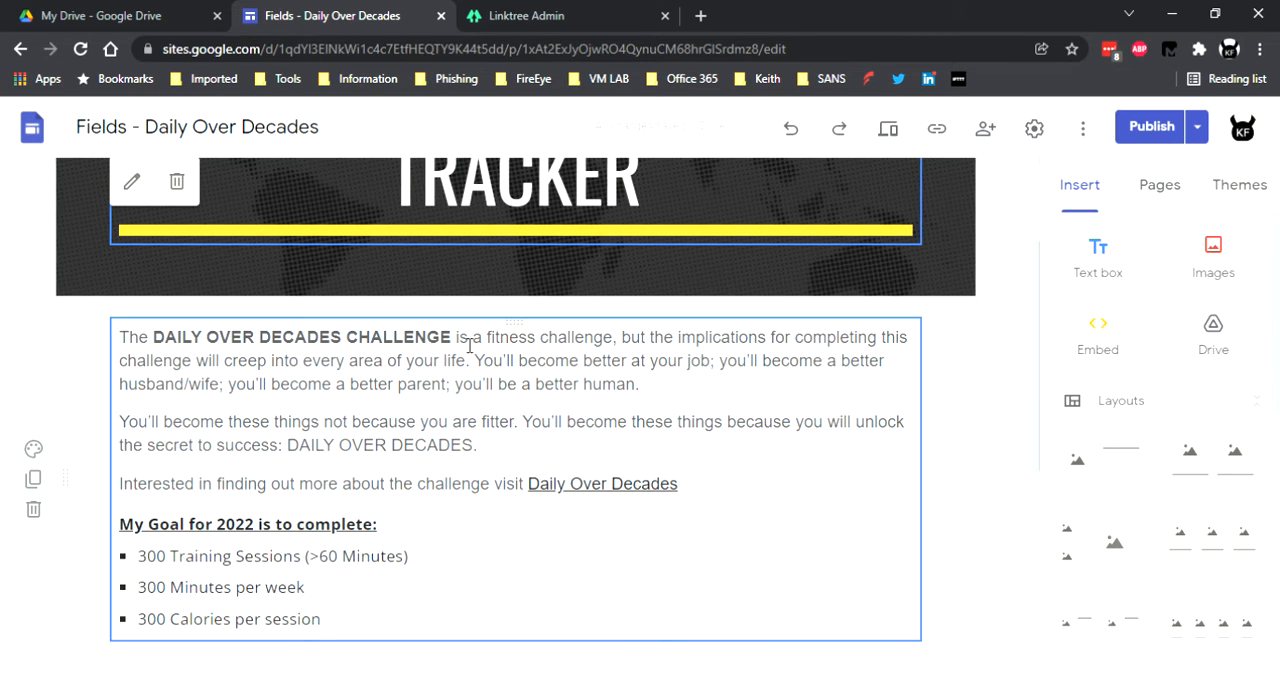
pyautogui.scroll(-1, 455, 372)
pyautogui.scroll(-1, 453, 376)
pyautogui.scroll(1, 280, 351)
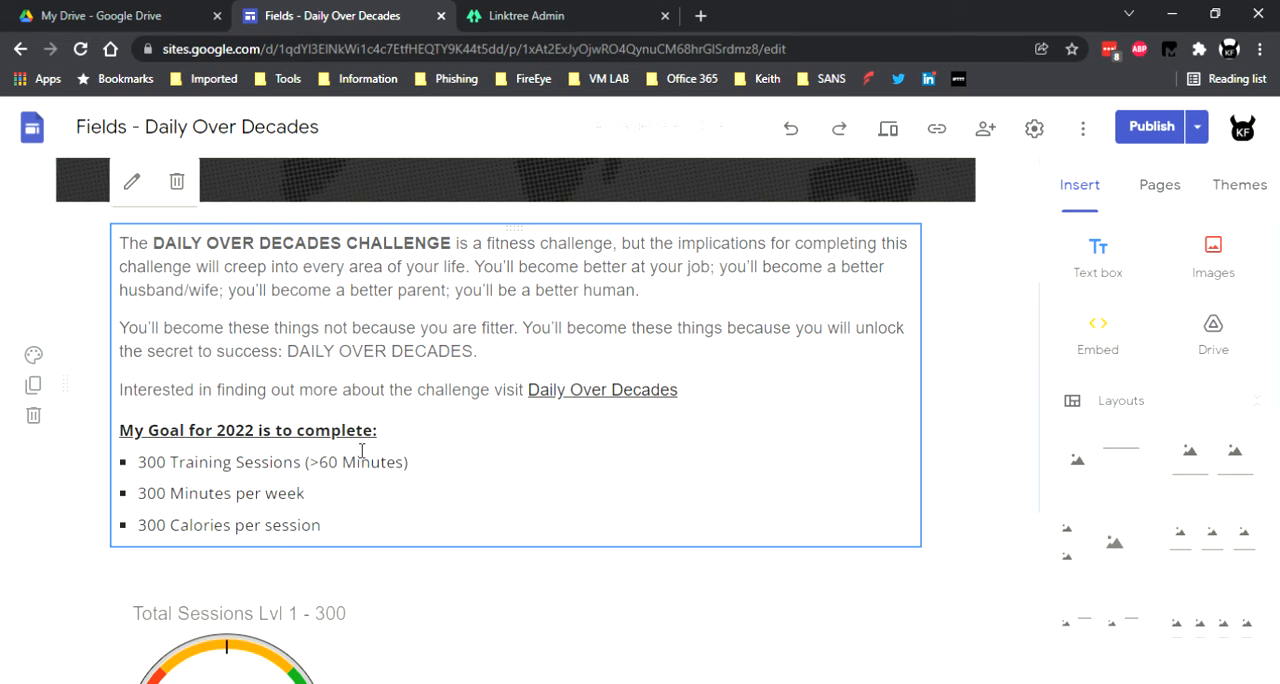
pyautogui.scroll(-2, 362, 451)
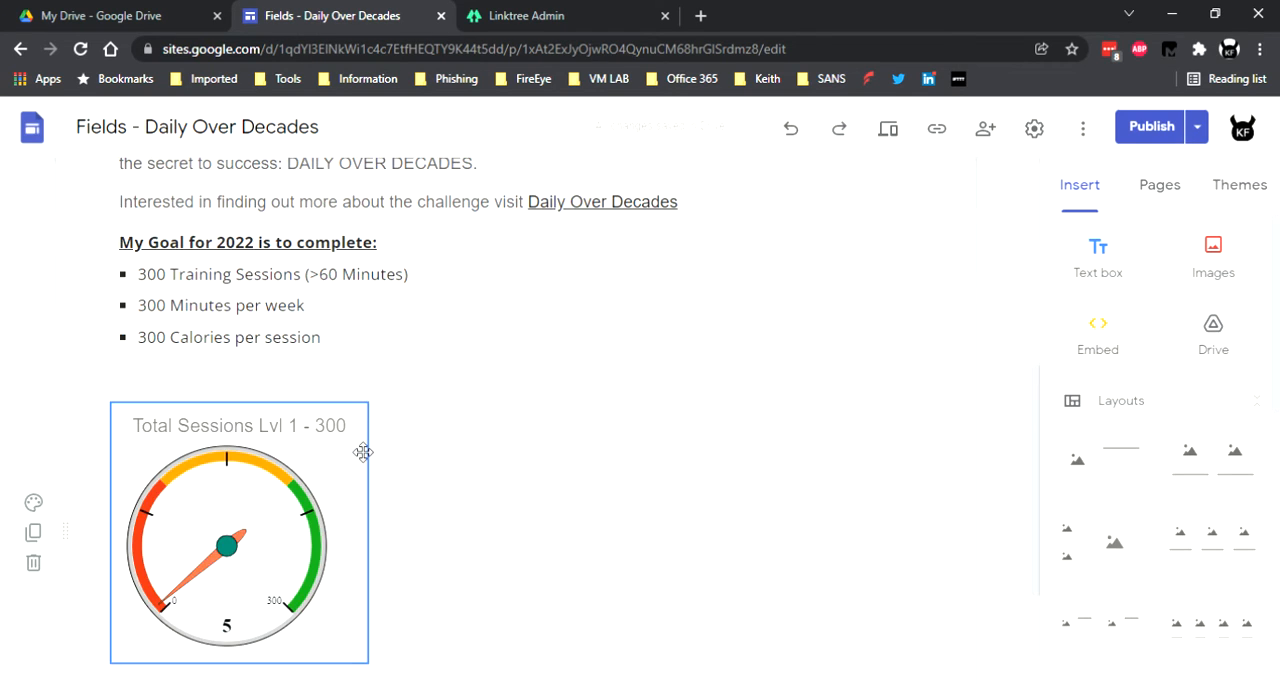
pyautogui.scroll(-1, 362, 452)
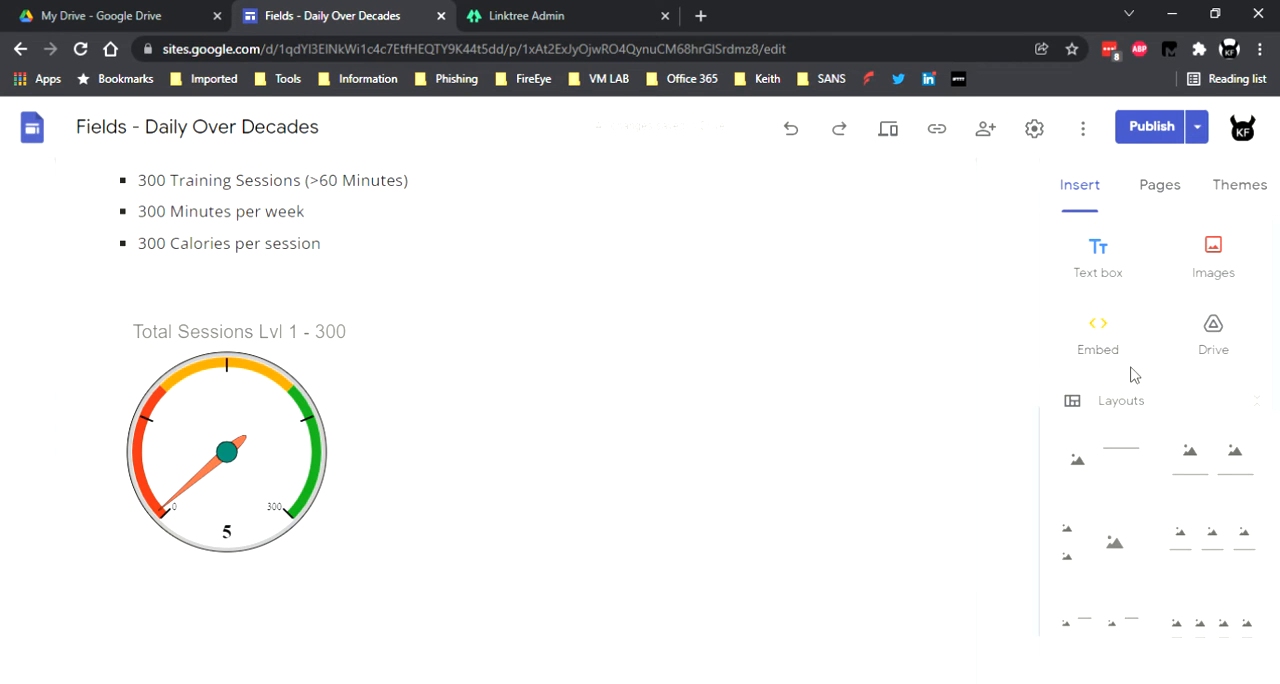
# Insert the "# Weeks > 300 Minutes Lvl 2" gauge chart from the 2022 GGA Standards spreadsheet into the page.
pyautogui.scroll(-4, 1133, 374)
pyautogui.scroll(-2, 1138, 378)
pyautogui.scroll(1, 1138, 378)
pyautogui.scroll(-2, 1138, 378)
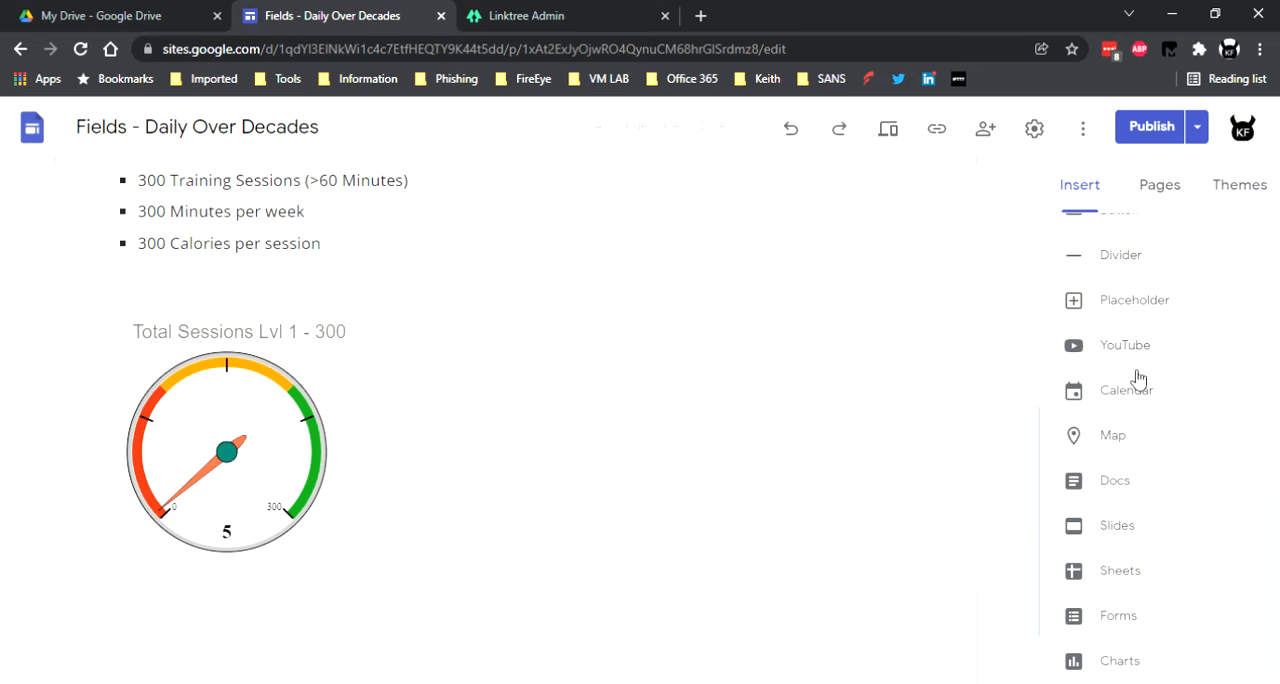
pyautogui.click(1121, 661)
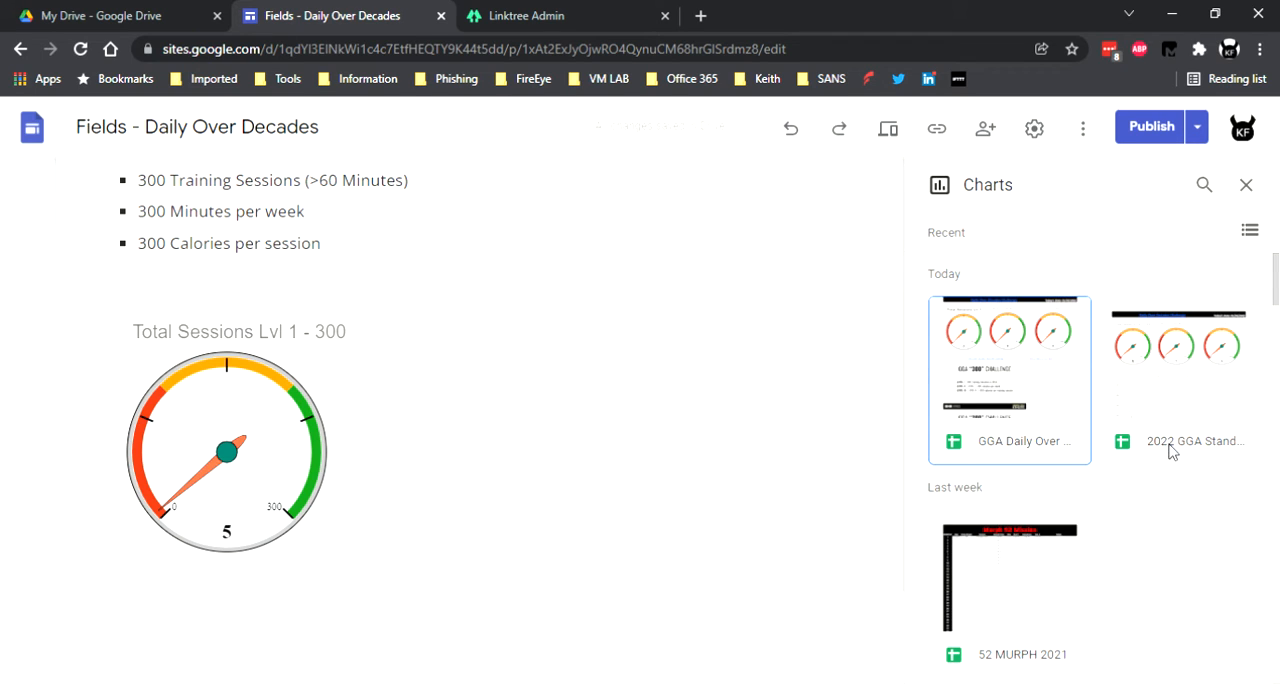
pyautogui.click(1173, 391)
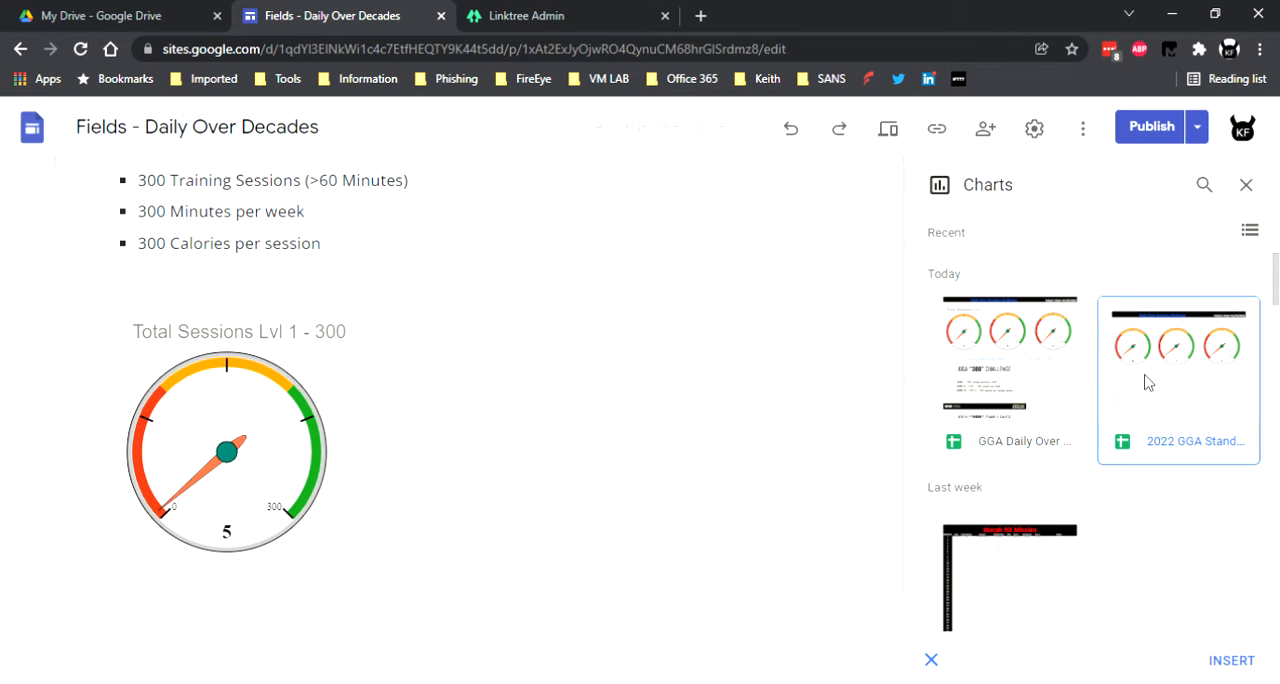
pyautogui.scroll(-1, 1148, 384)
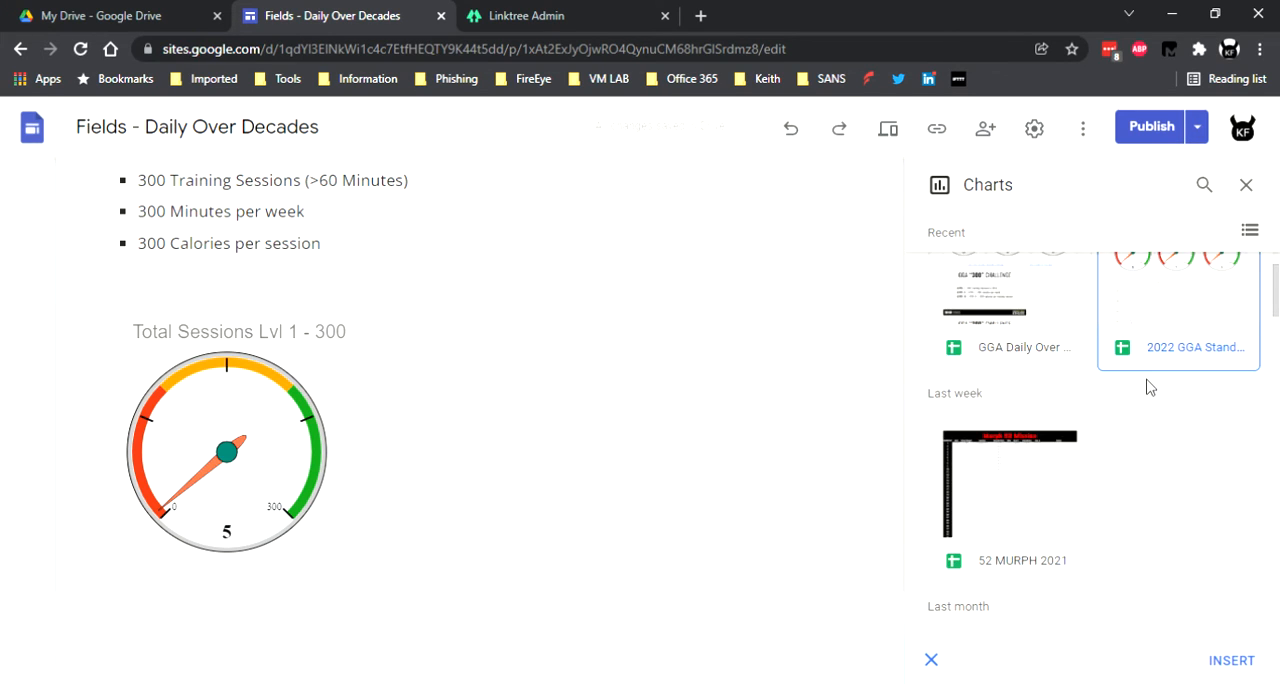
pyautogui.click(1233, 660)
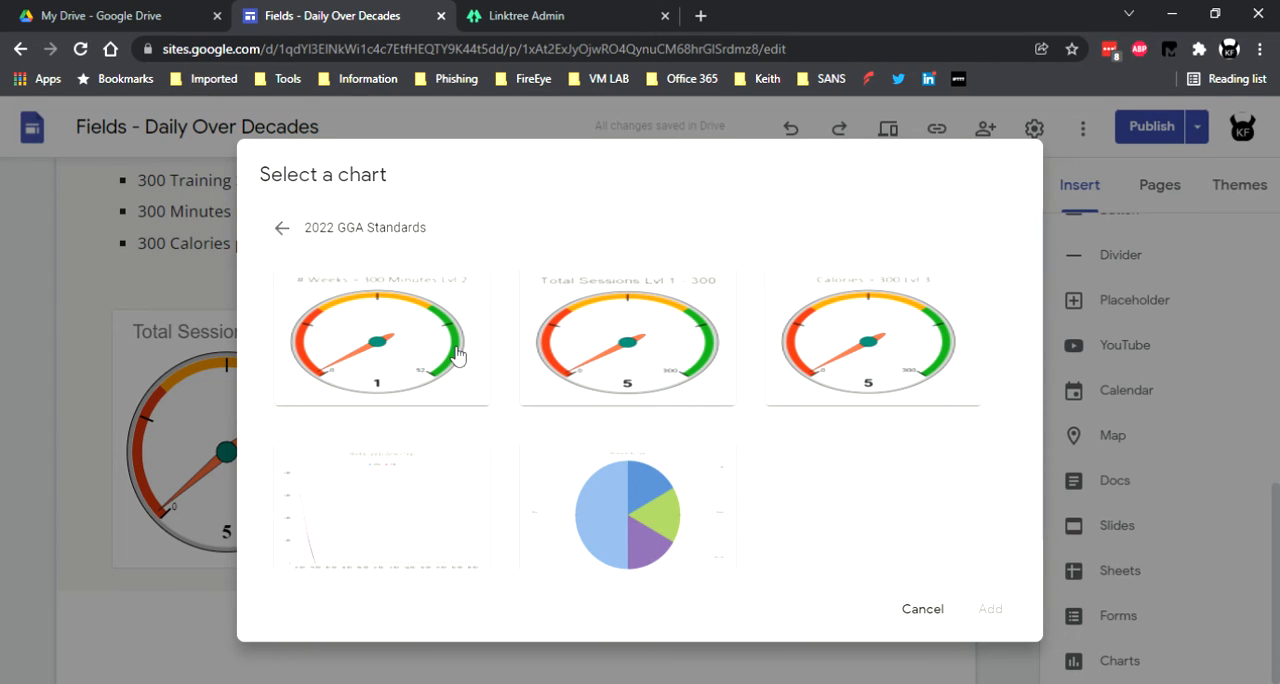
pyautogui.click(408, 340)
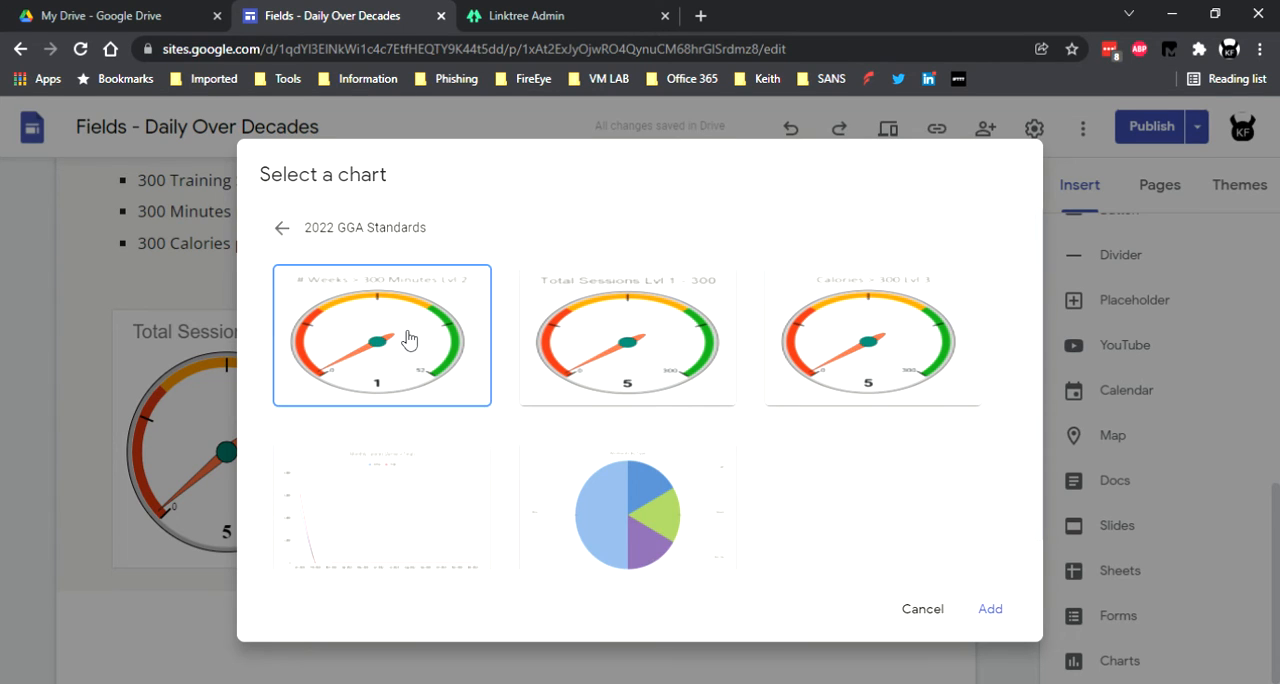
pyautogui.click(996, 610)
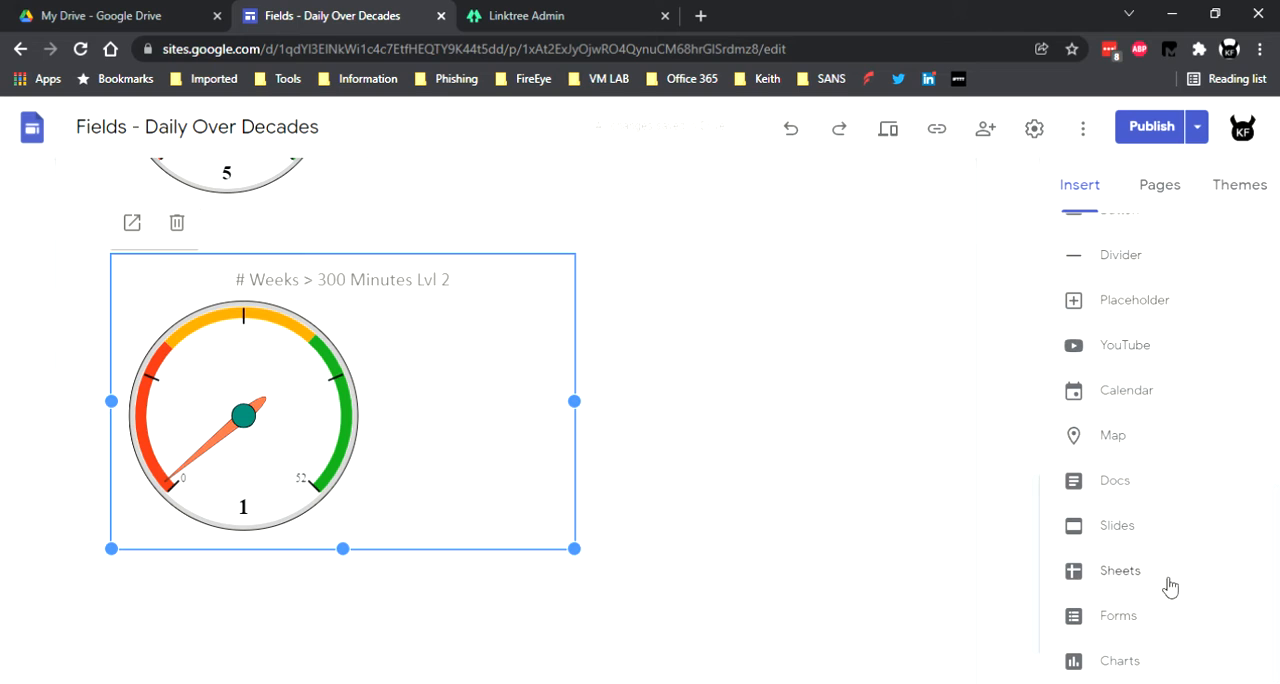
# Insert the Calories > 300 Lvl 3 gauge, Workouts by Type pie chart and Monthly Calories line chart from the 2022 GGA Standards spreadsheet.
pyautogui.click(1121, 659)
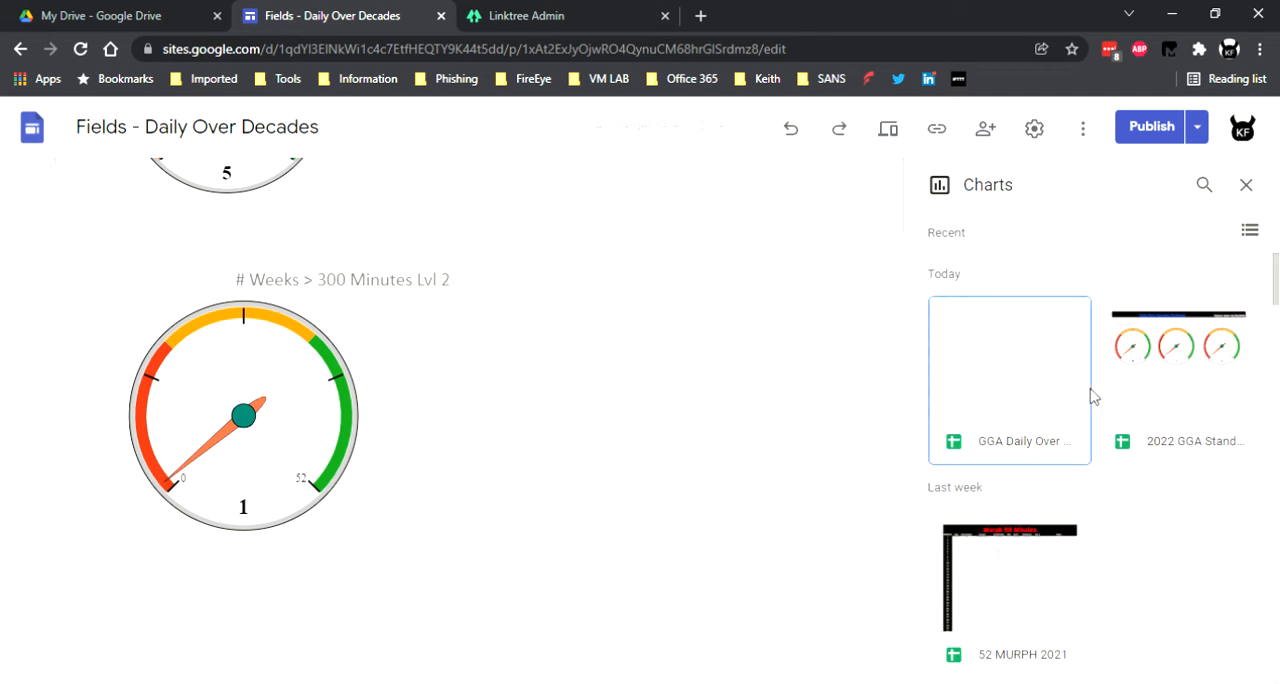
pyautogui.click(1150, 395)
pyautogui.click(1243, 662)
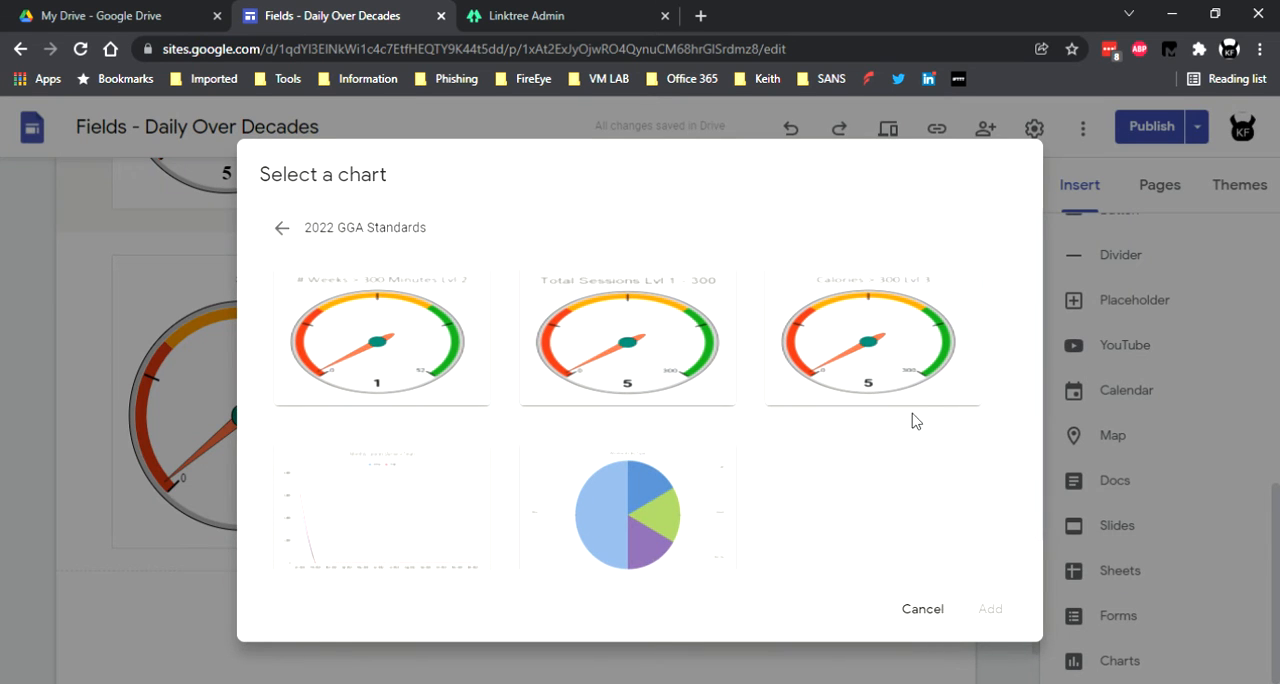
pyautogui.click(923, 366)
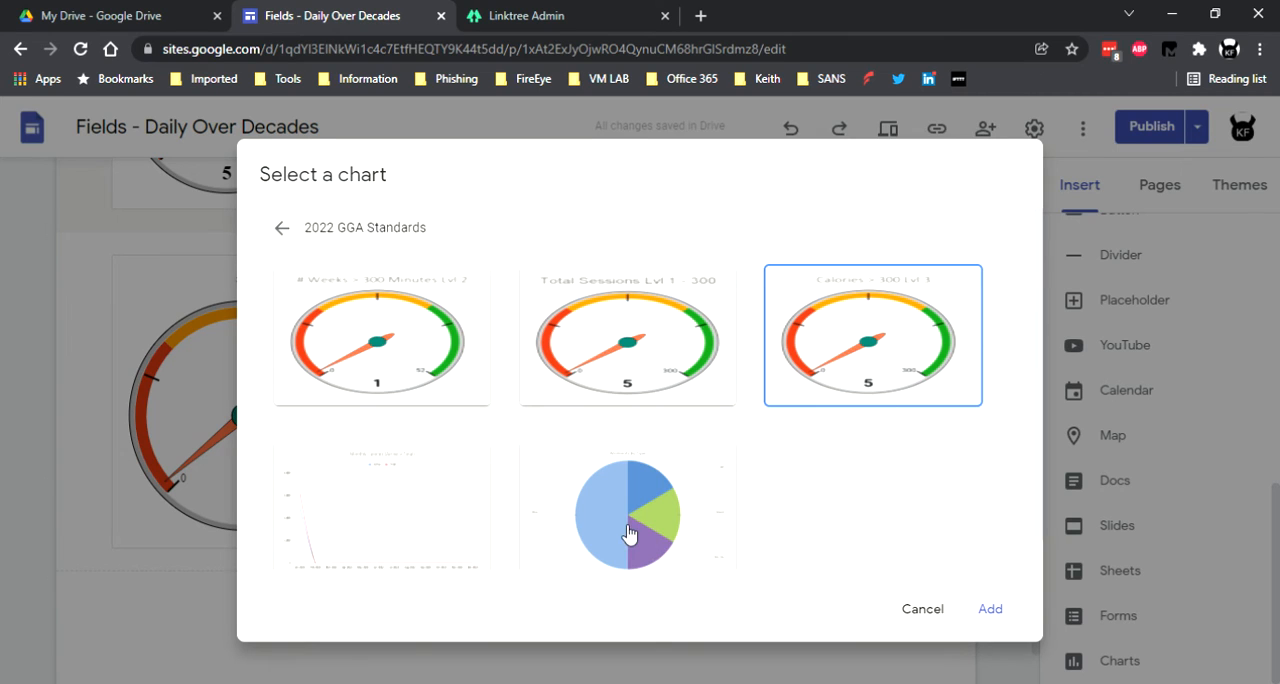
pyautogui.click(590, 480)
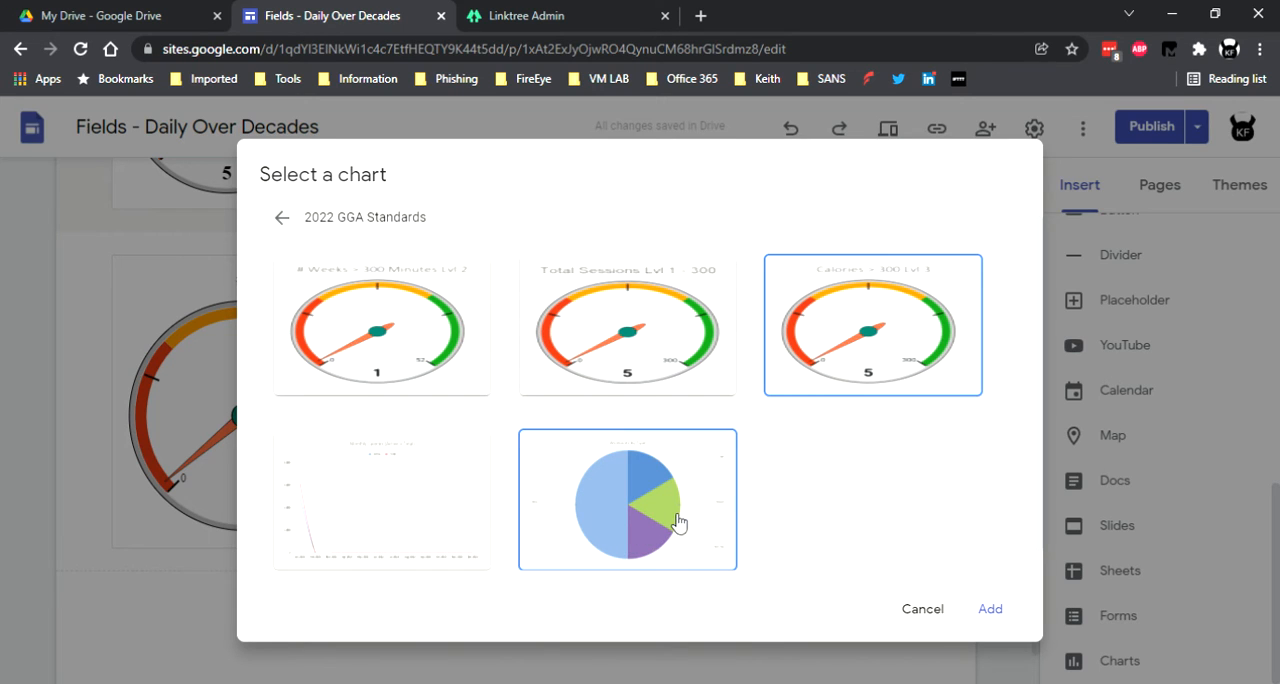
pyautogui.click(417, 503)
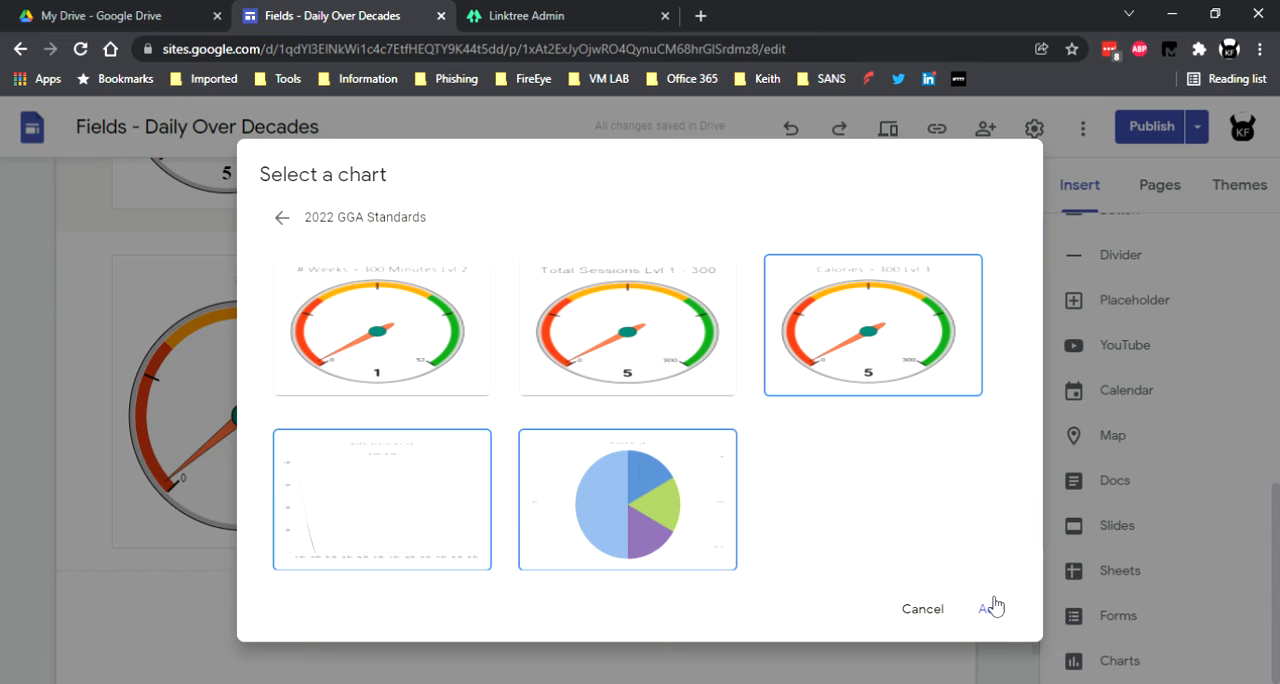
pyautogui.click(990, 608)
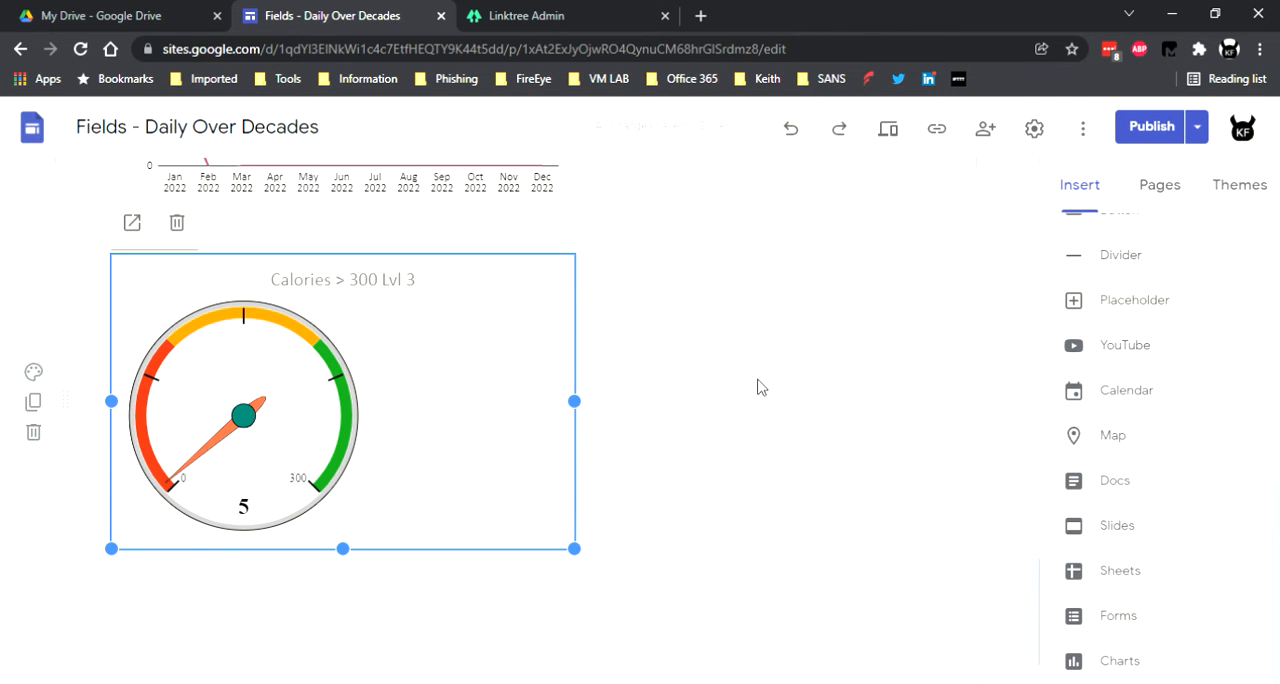
# Narrow the "# Weeks > 300 Minutes Lvl 2" chart to the Total Sessions gauge's width and place it directly to that gauge's right.
pyautogui.scroll(5, 758, 387)
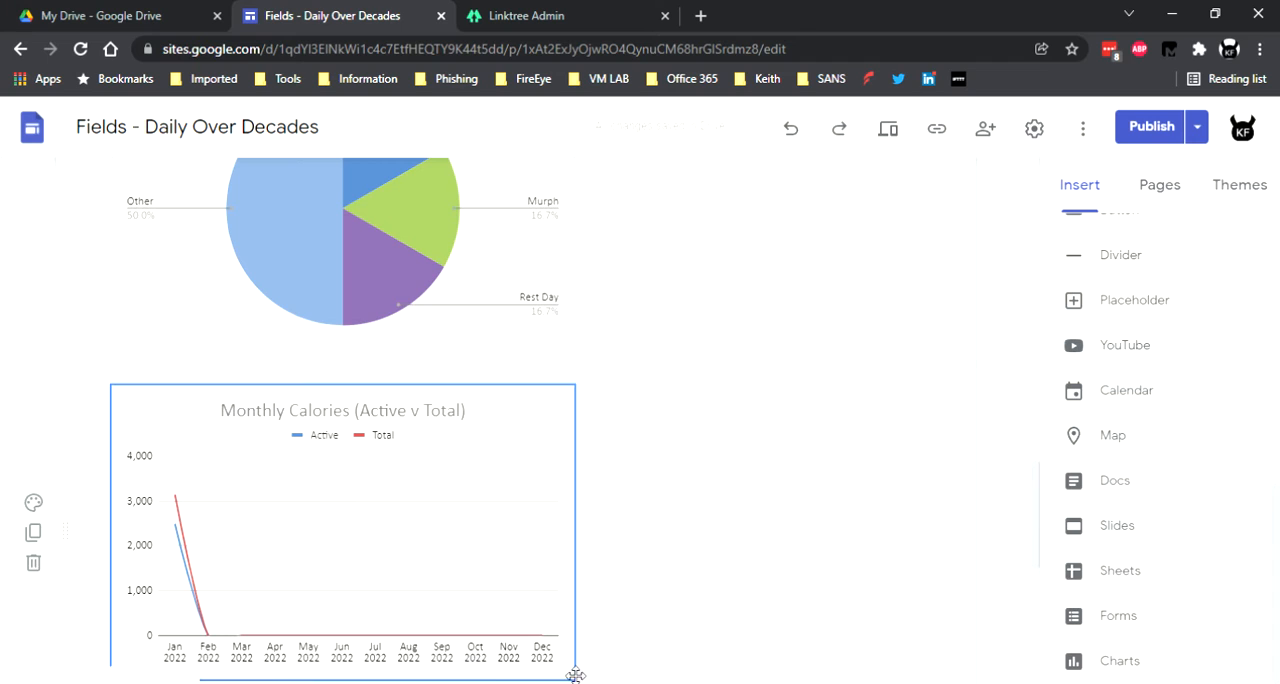
pyautogui.scroll(6, 606, 561)
pyautogui.click(545, 530)
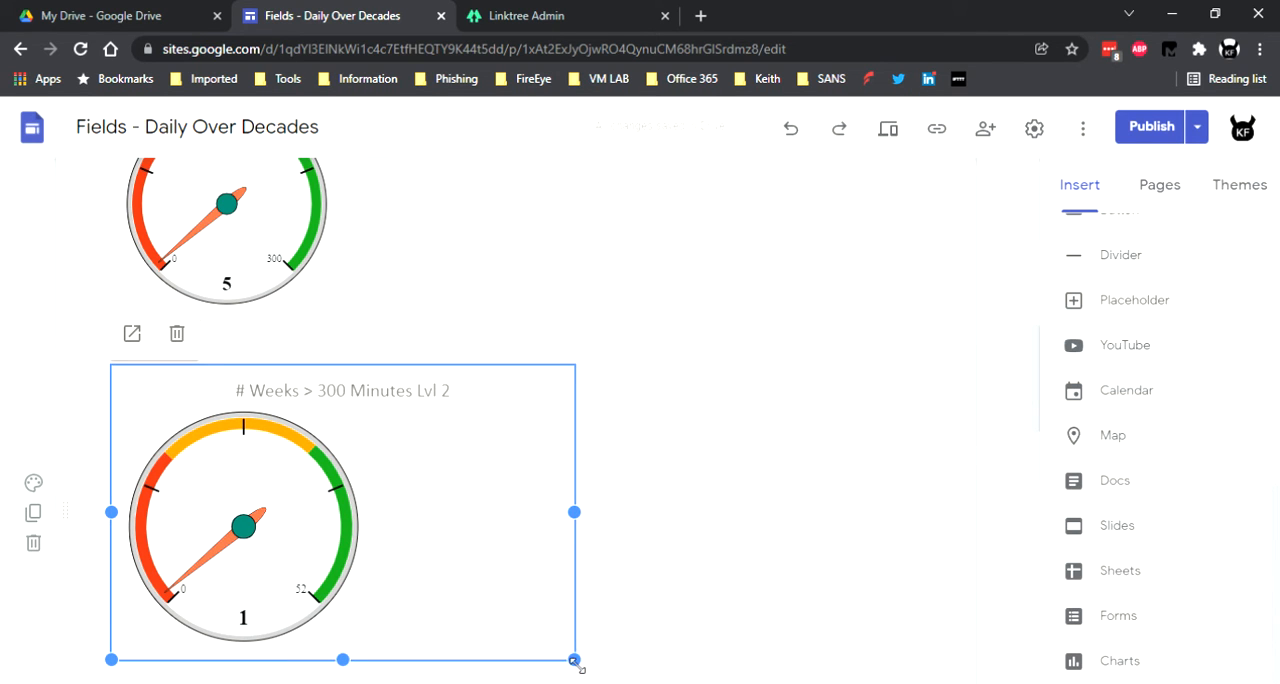
pyautogui.moveTo(584, 524); pyautogui.dragTo(367, 506)
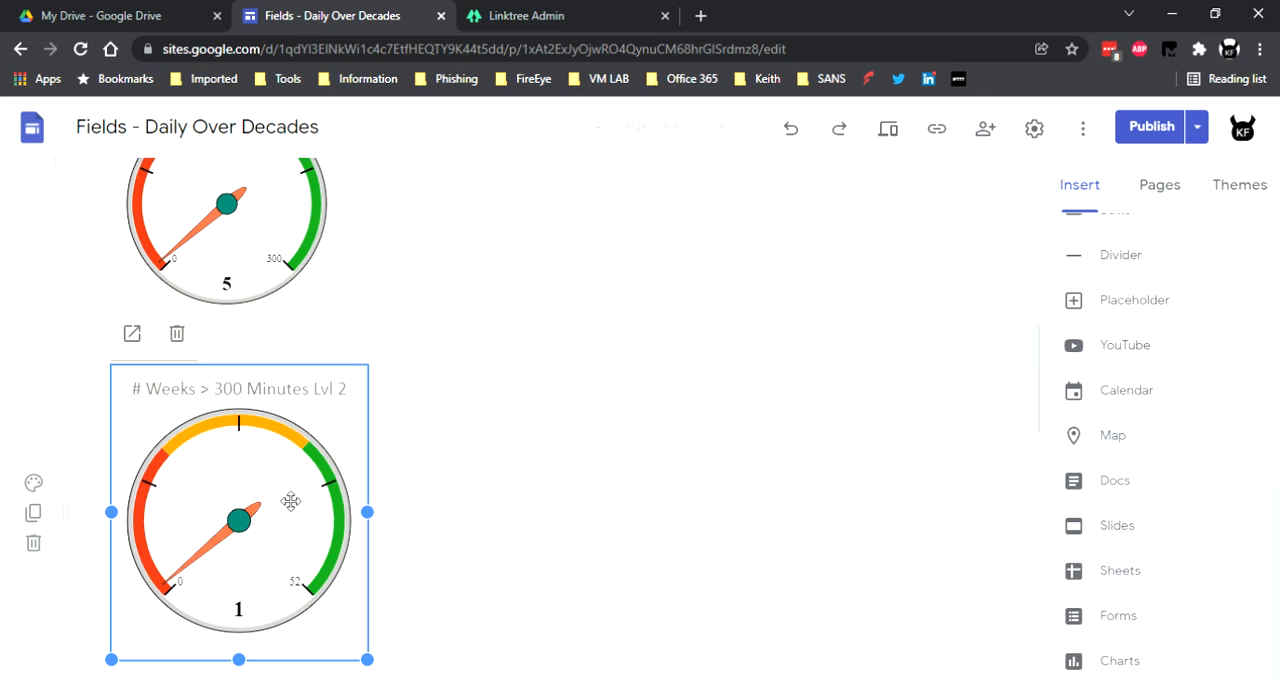
pyautogui.moveTo(267, 509); pyautogui.dragTo(418, 399)
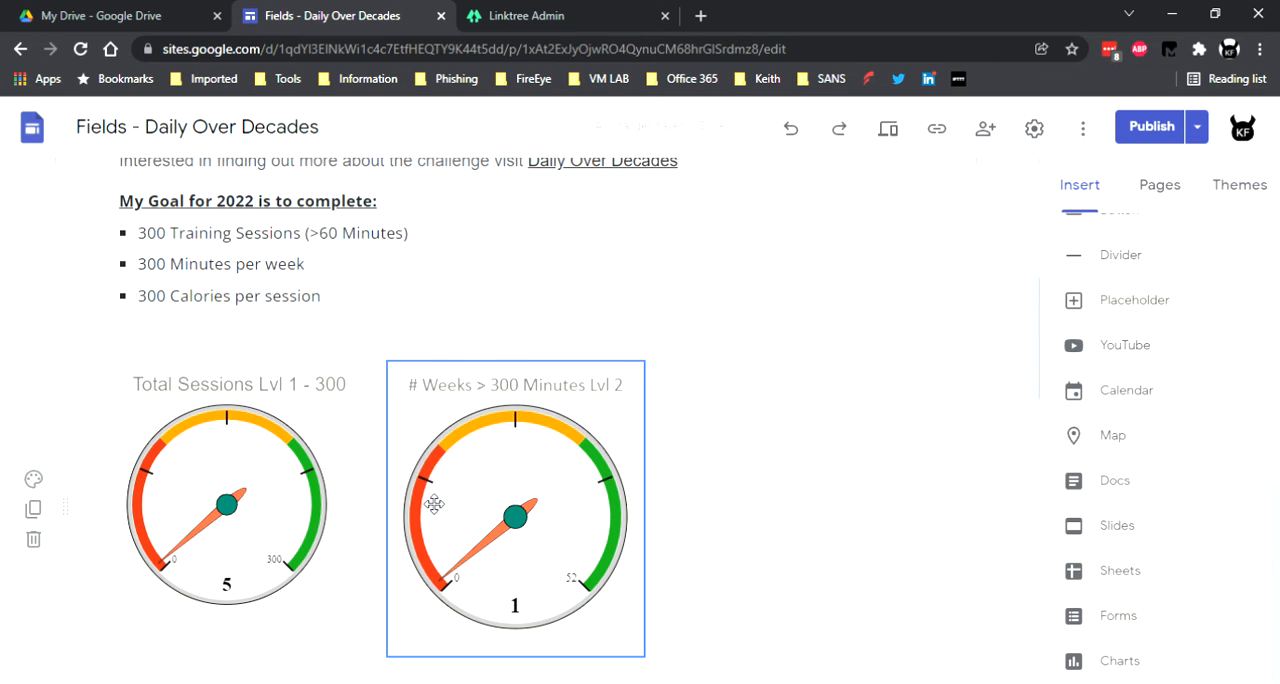
# Shrink the "Calories > 300 Lvl 3" gauge and place it to the right of the Weeks gauge in the same row.
pyautogui.scroll(-10, 433, 503)
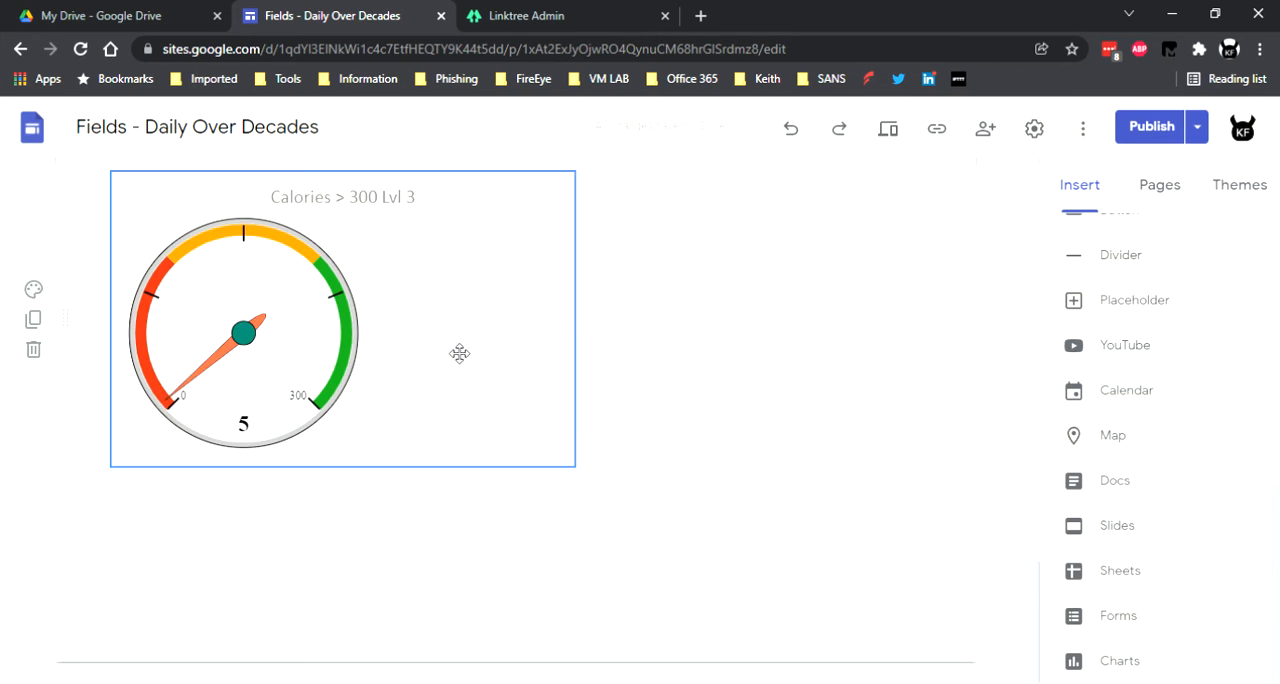
pyautogui.click(462, 352)
pyautogui.moveTo(574, 466); pyautogui.dragTo(331, 408)
pyautogui.moveTo(376, 348); pyautogui.dragTo(729, 280)
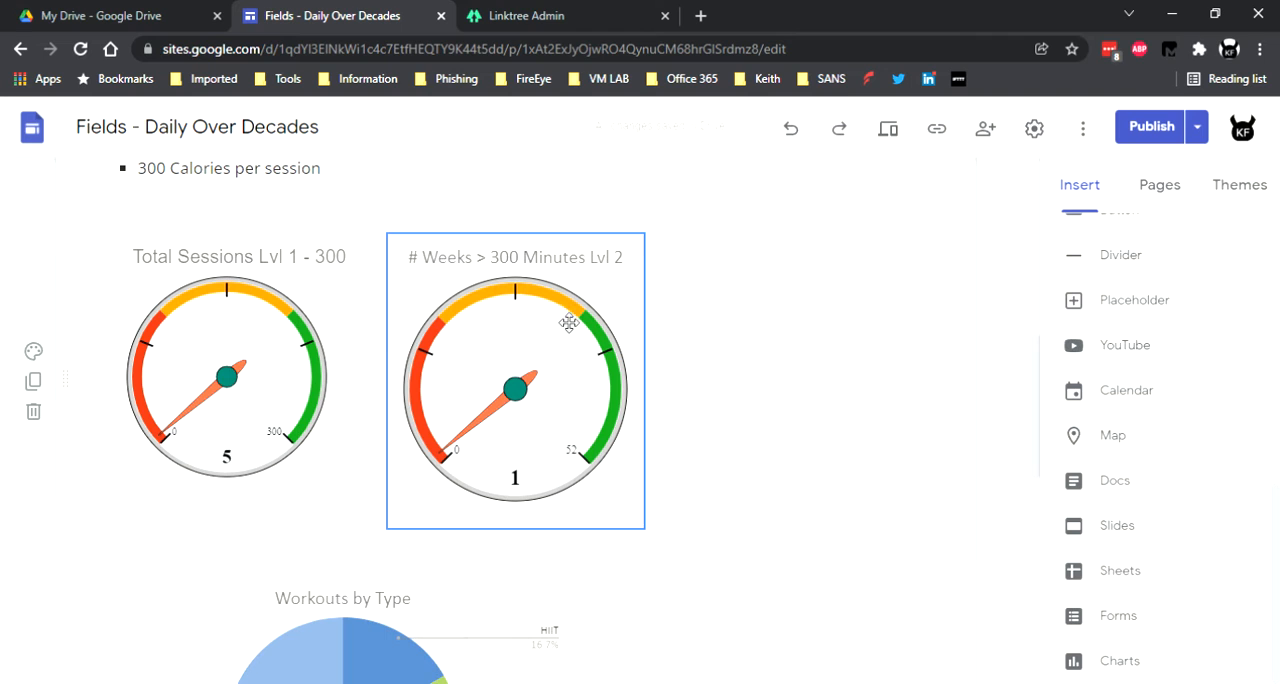
# Resize the Weeks and Calories gauges so that both match the size of the Total Sessions gauge.
pyautogui.click(538, 345)
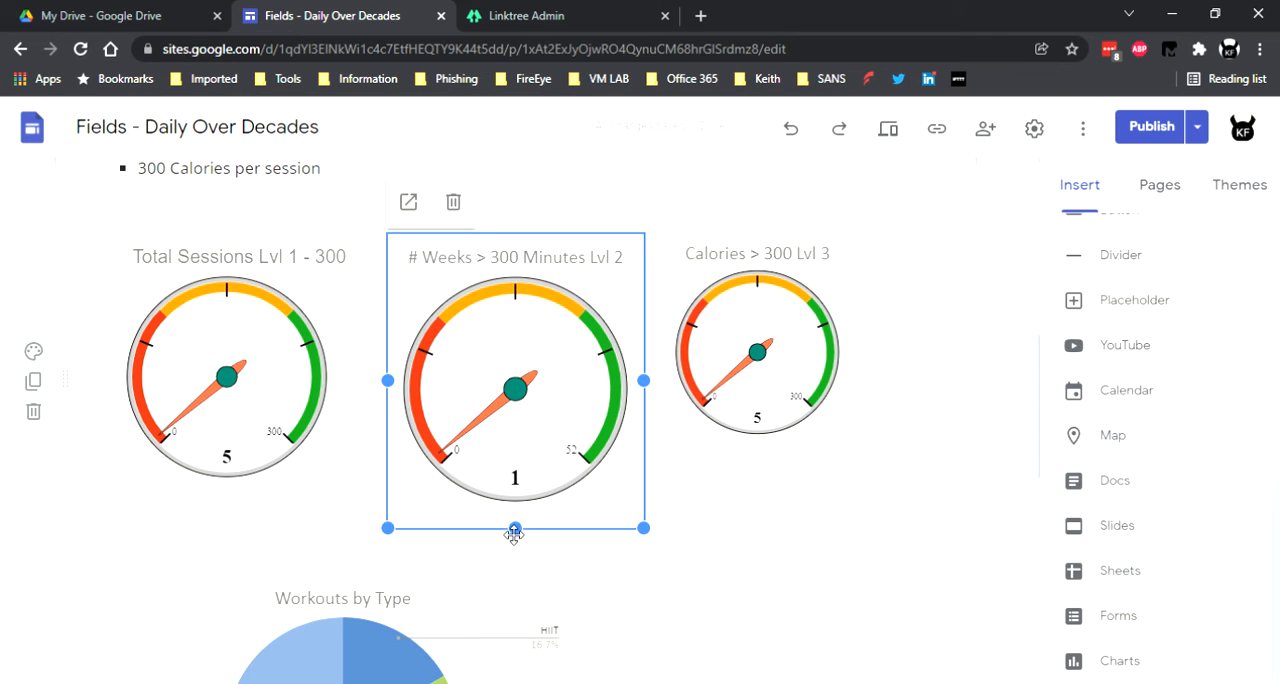
pyautogui.moveTo(516, 530); pyautogui.dragTo(519, 492)
pyautogui.click(840, 424)
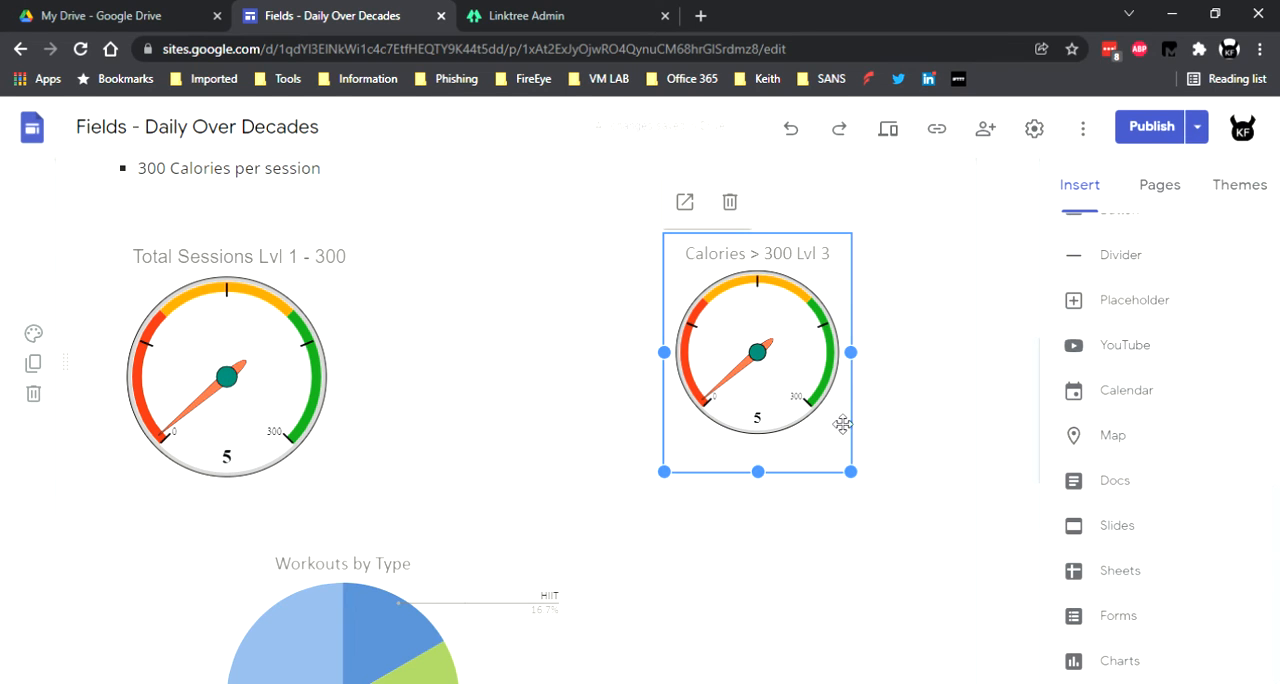
pyautogui.moveTo(858, 352); pyautogui.dragTo(928, 414)
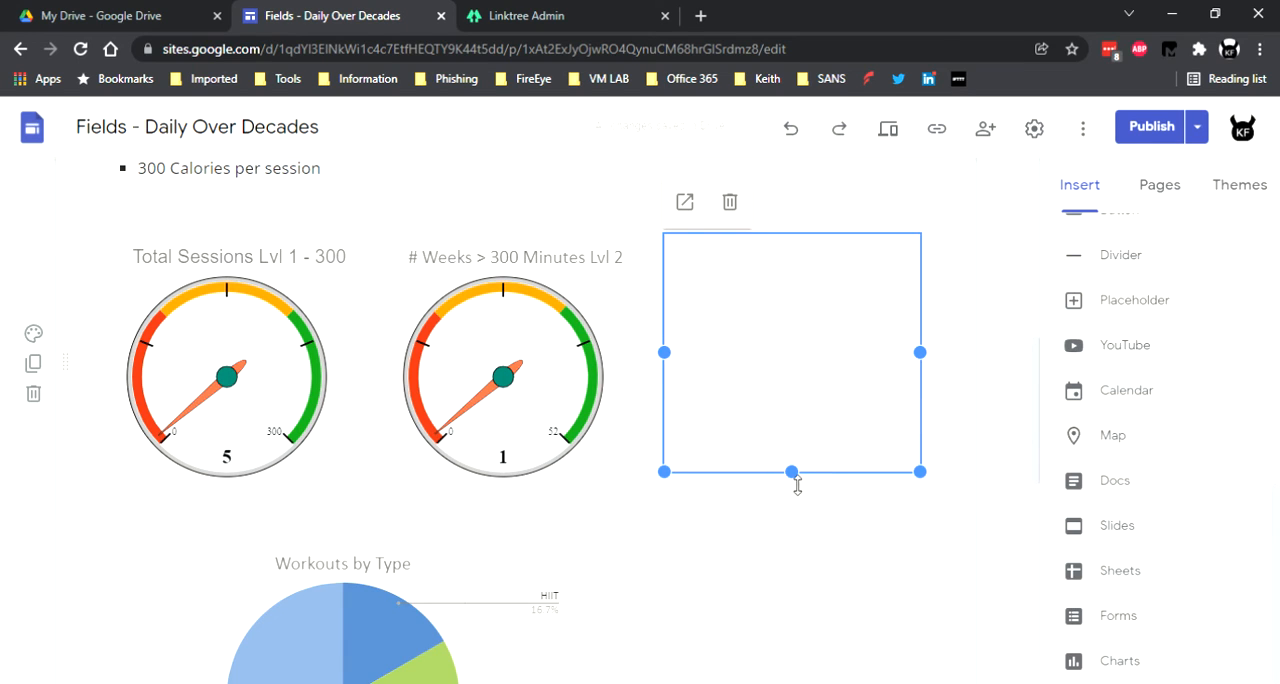
pyautogui.moveTo(797, 484)
pyautogui.mouseDown()
pyautogui.moveTo(805, 507)
pyautogui.moveTo(794, 494)
pyautogui.mouseUp()
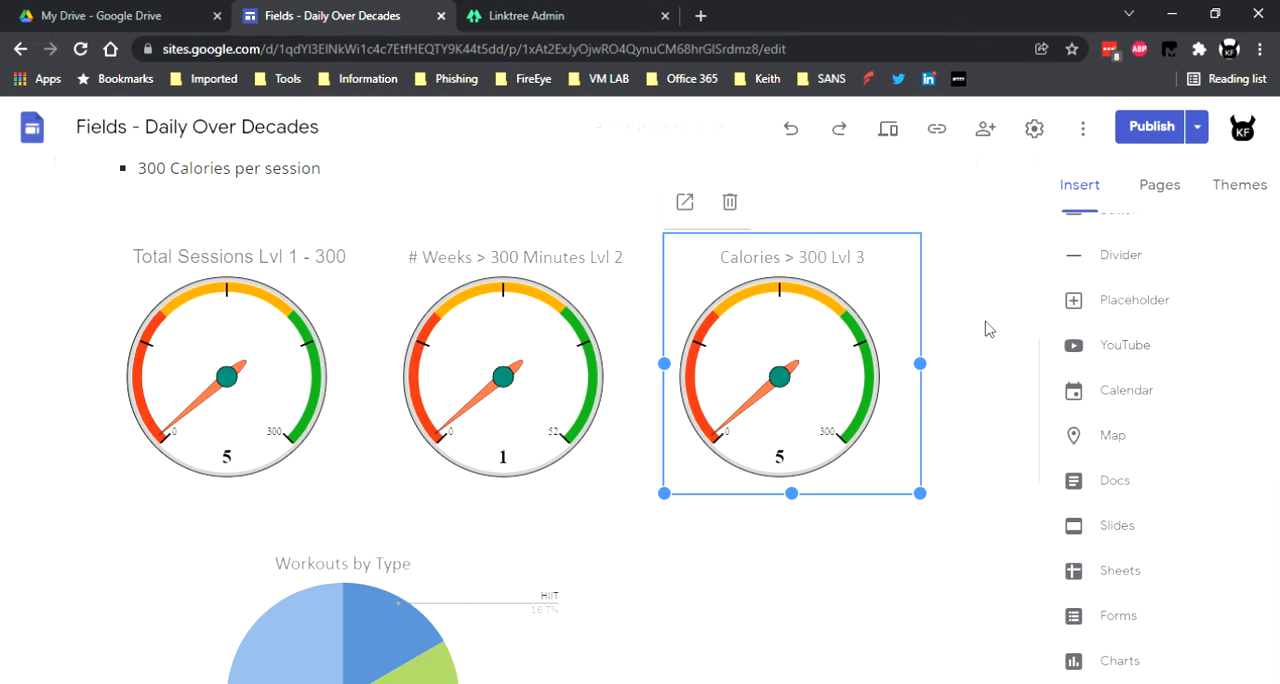
# Review the draft home page against the currently published version and publish the updated site.
pyautogui.scroll(2, 1104, 456)
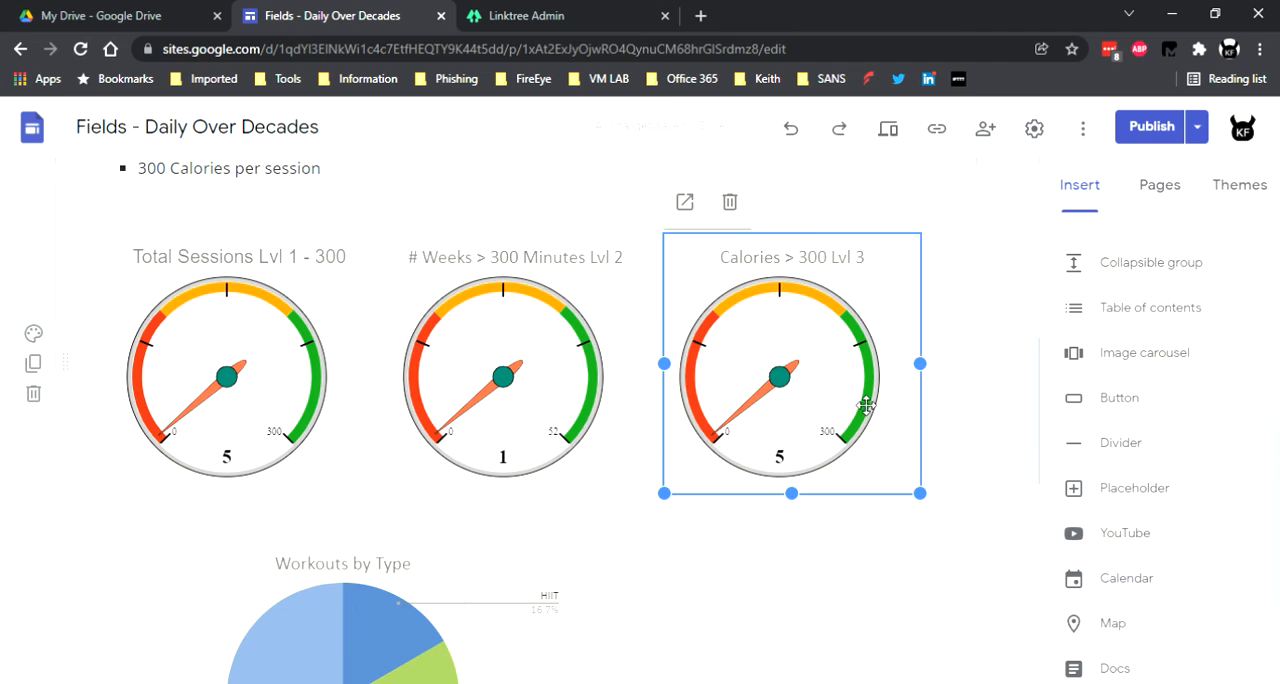
pyautogui.scroll(2, 866, 404)
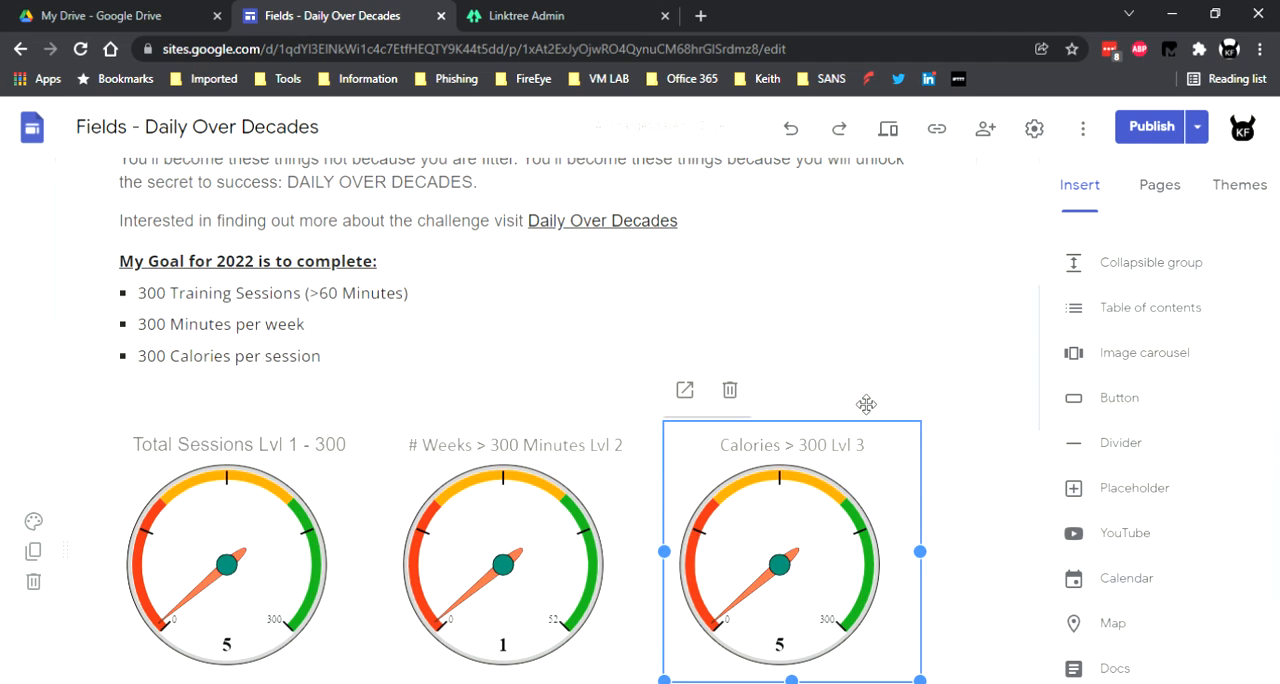
pyautogui.click(1152, 127)
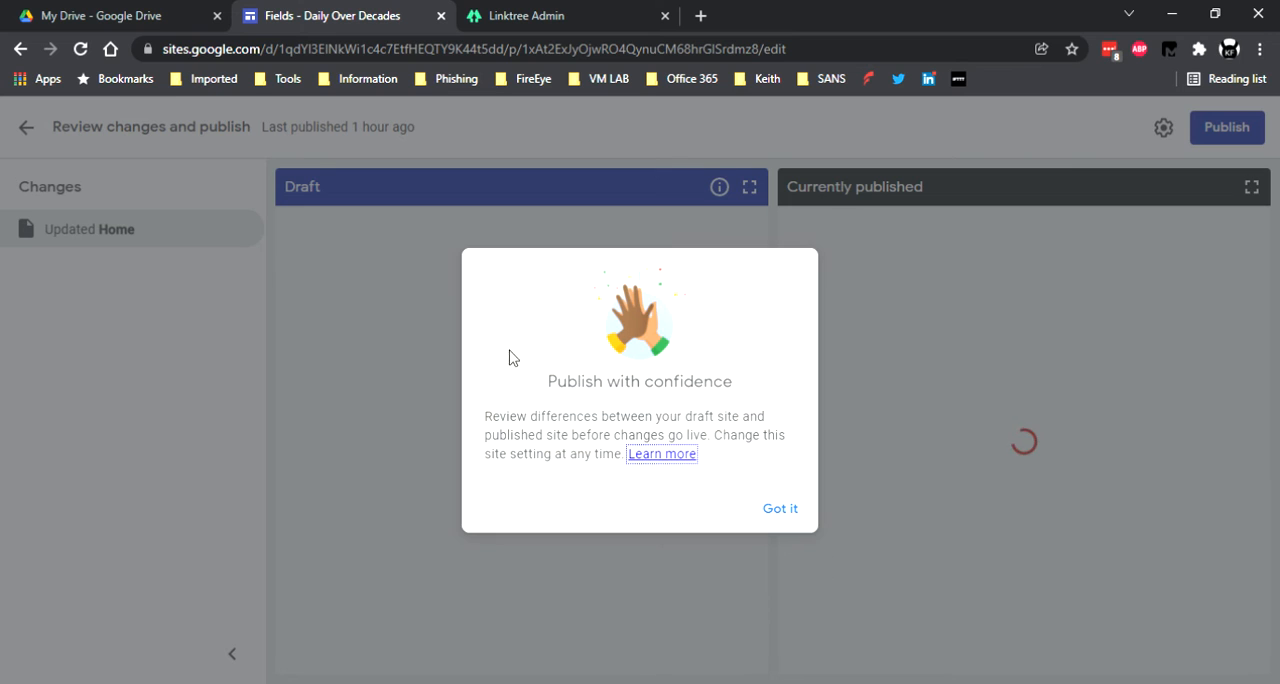
pyautogui.click(783, 512)
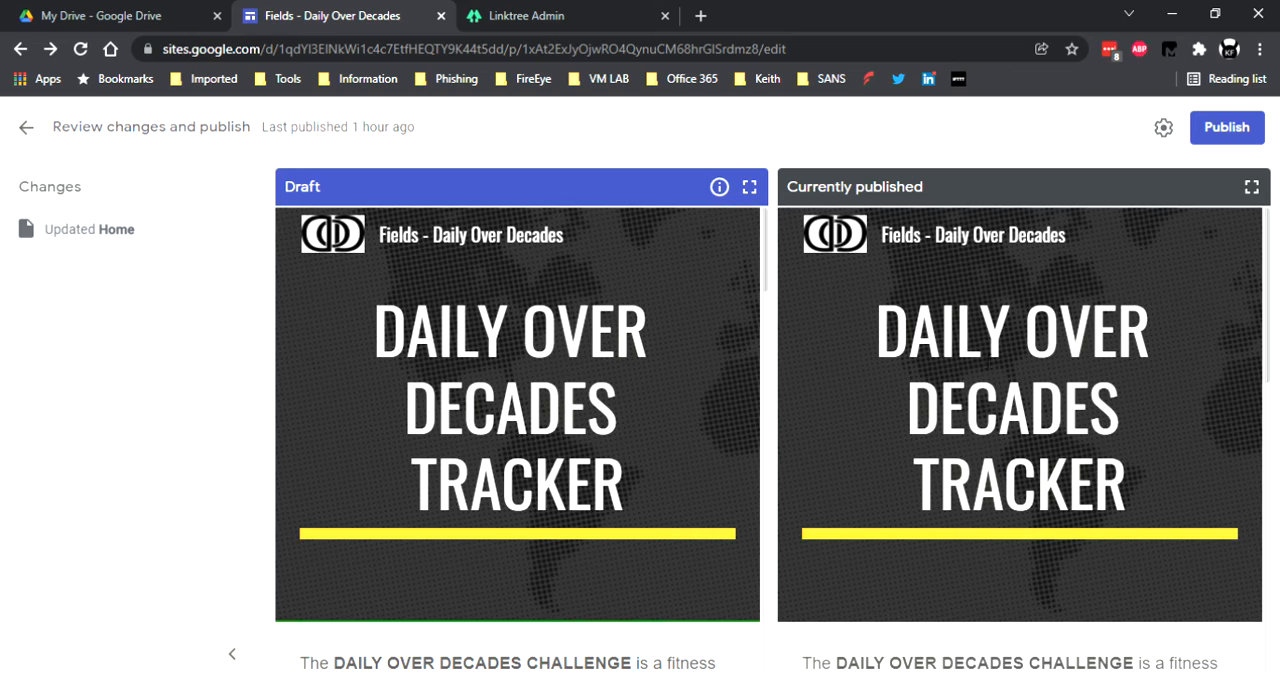
pyautogui.scroll(-8, 980, 440)
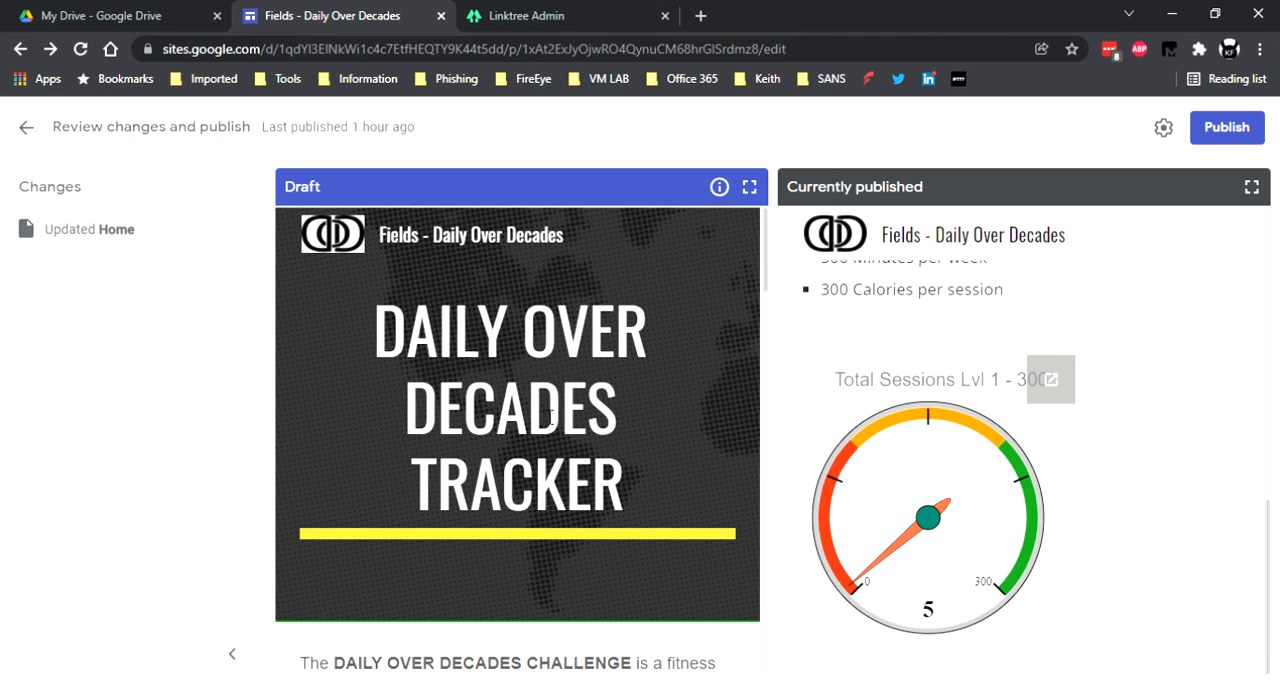
pyautogui.scroll(-12, 551, 418)
pyautogui.scroll(-3, 531, 400)
pyautogui.scroll(-1, 580, 415)
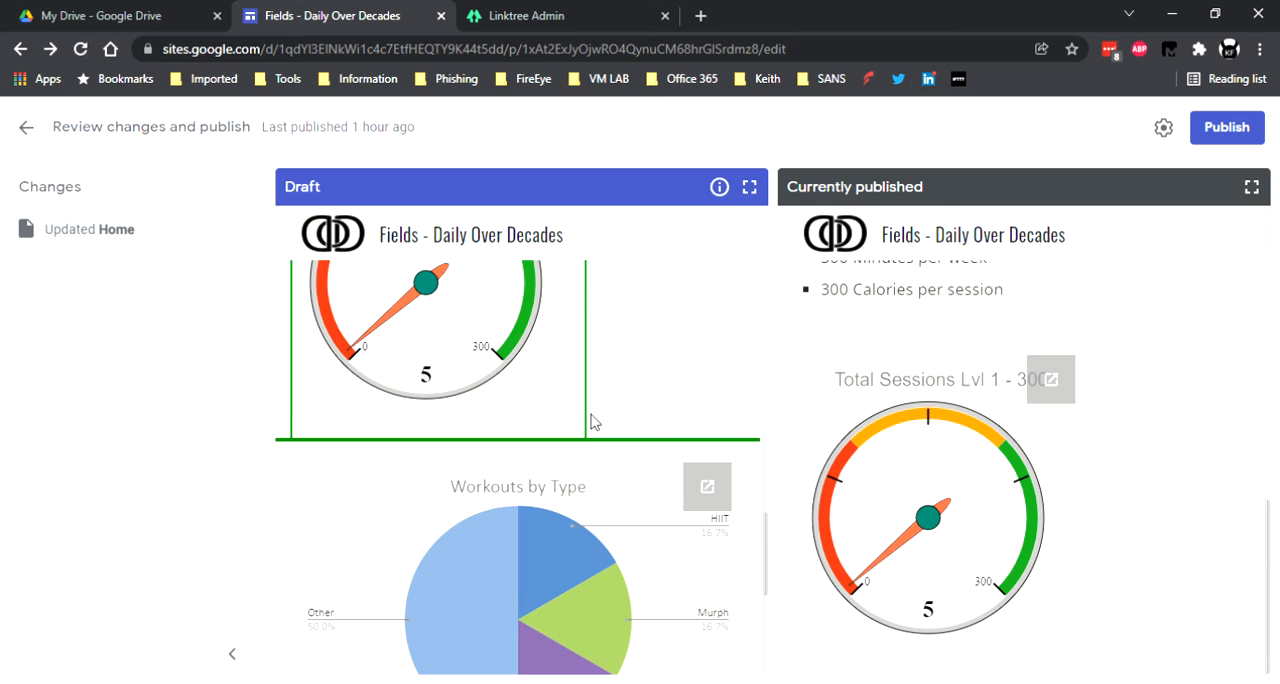
pyautogui.click(1232, 129)
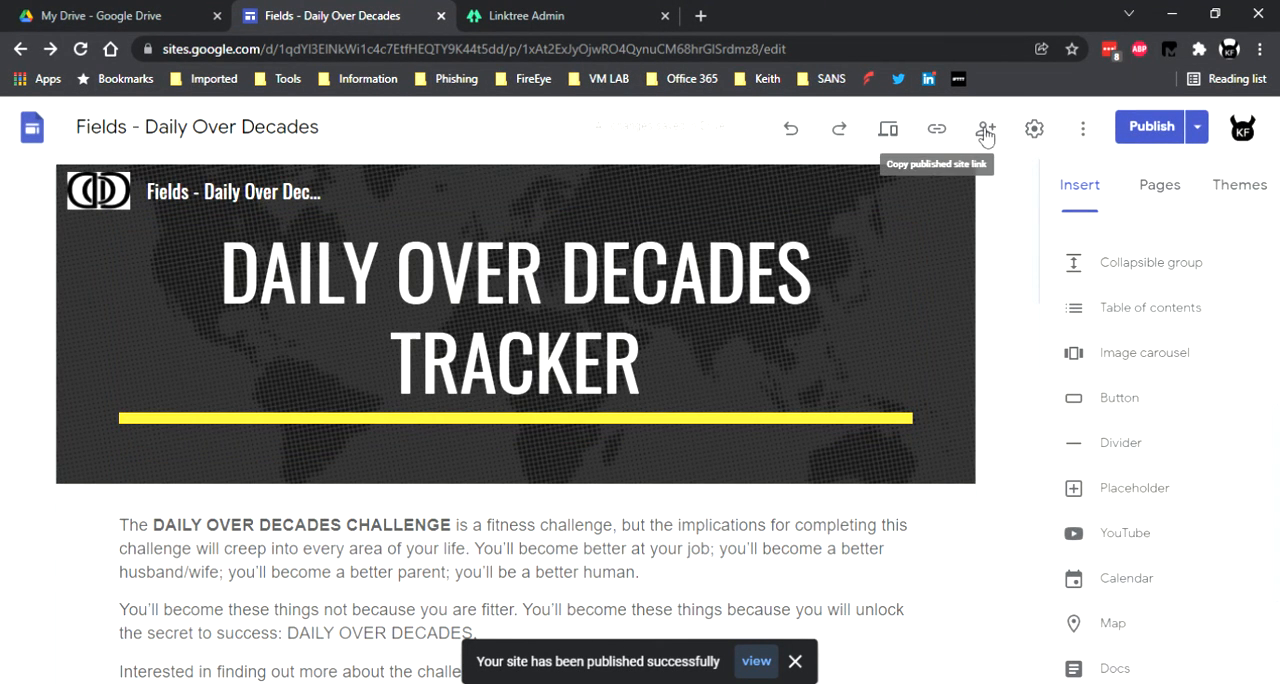
# Open the live published version of the site from the editor.
pyautogui.click(1200, 129)
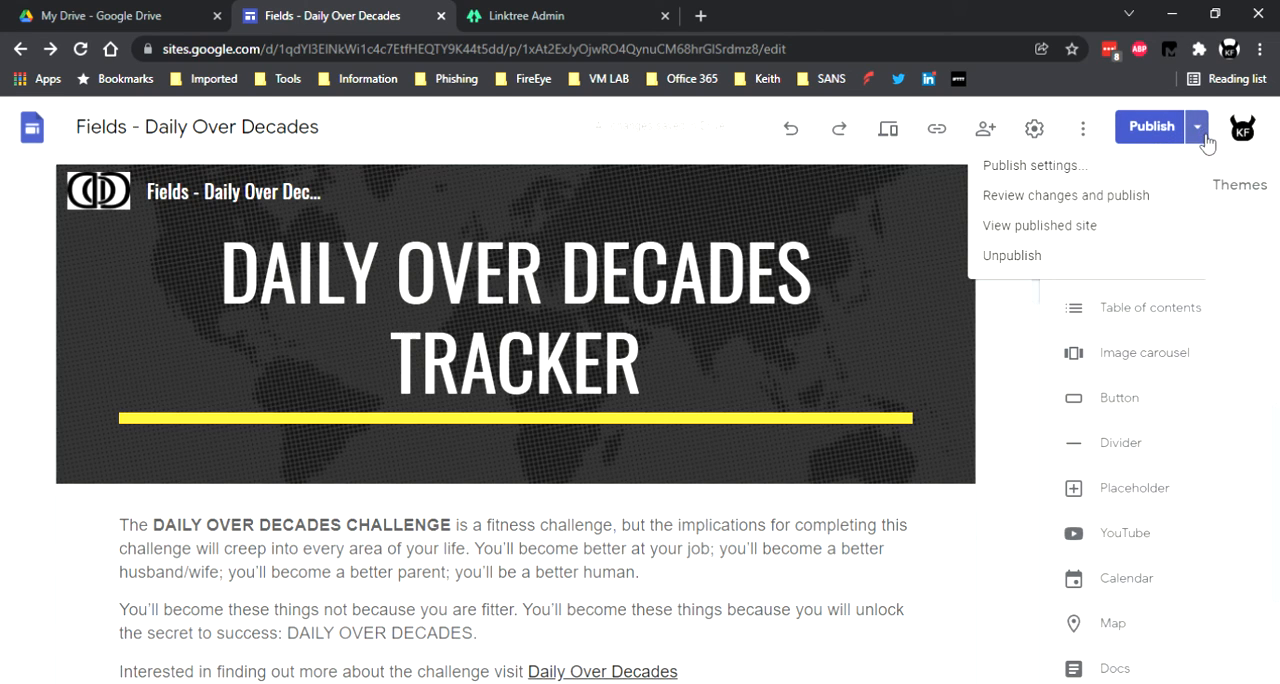
pyautogui.click(1097, 238)
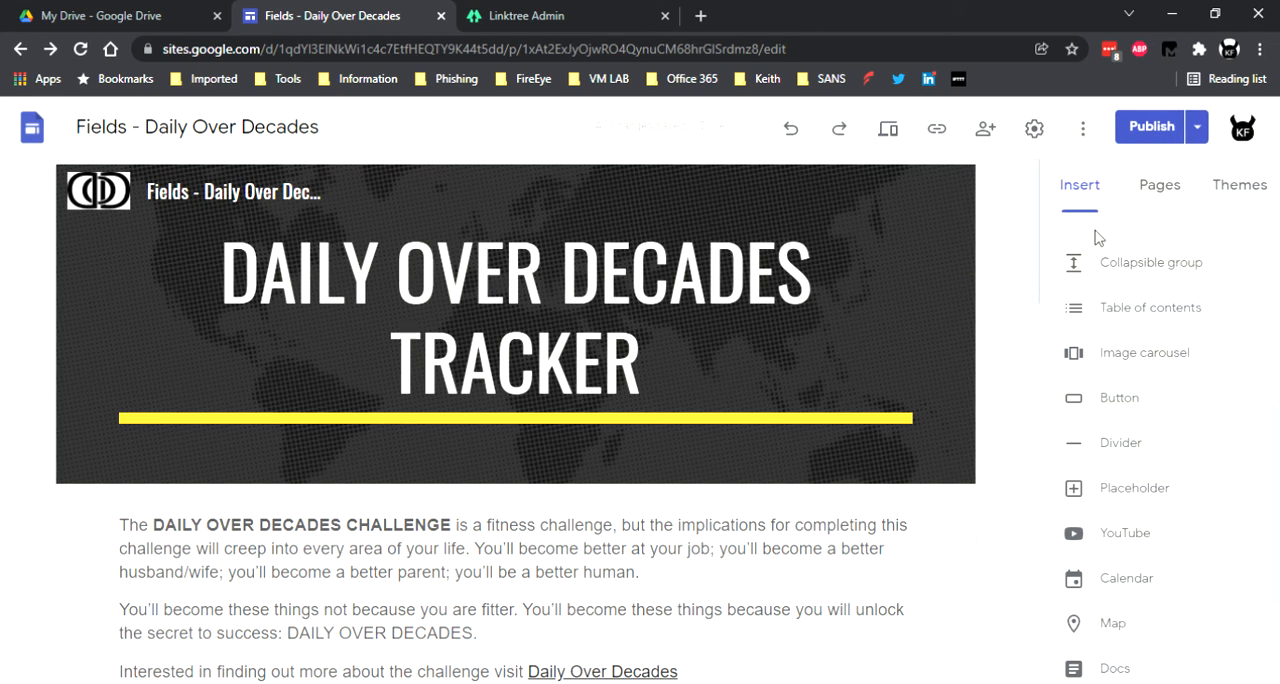
pyautogui.click(1199, 131)
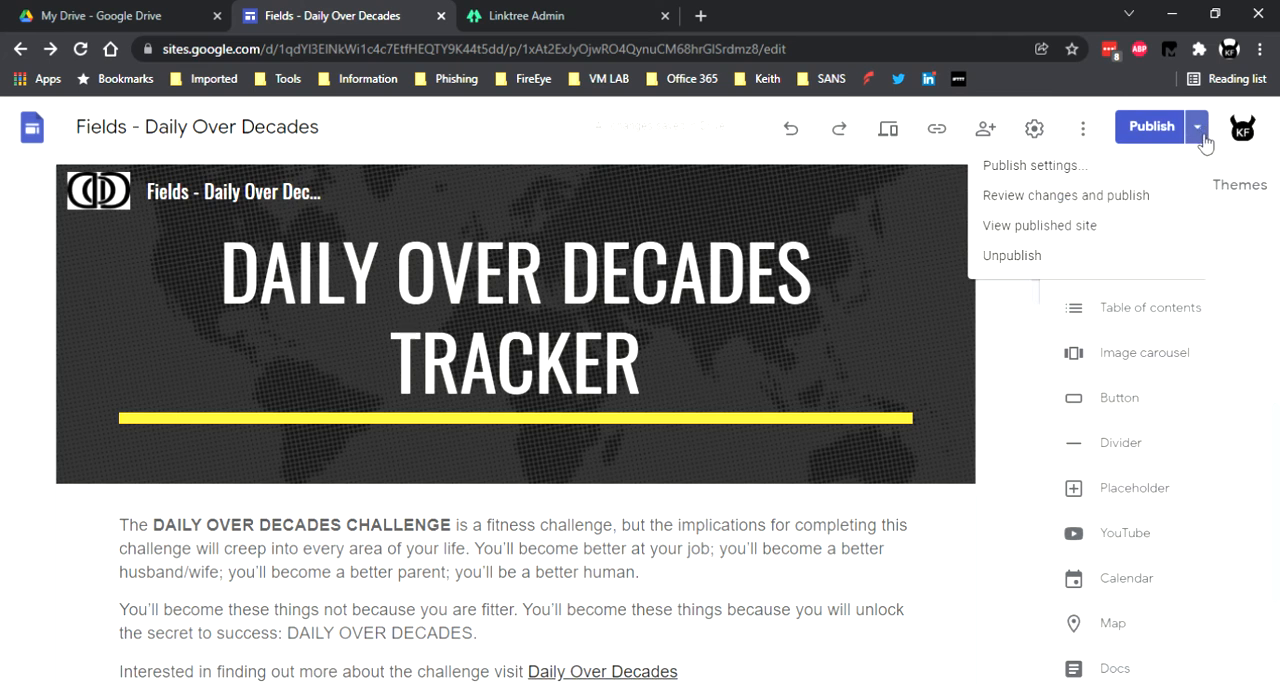
pyautogui.click(1136, 226)
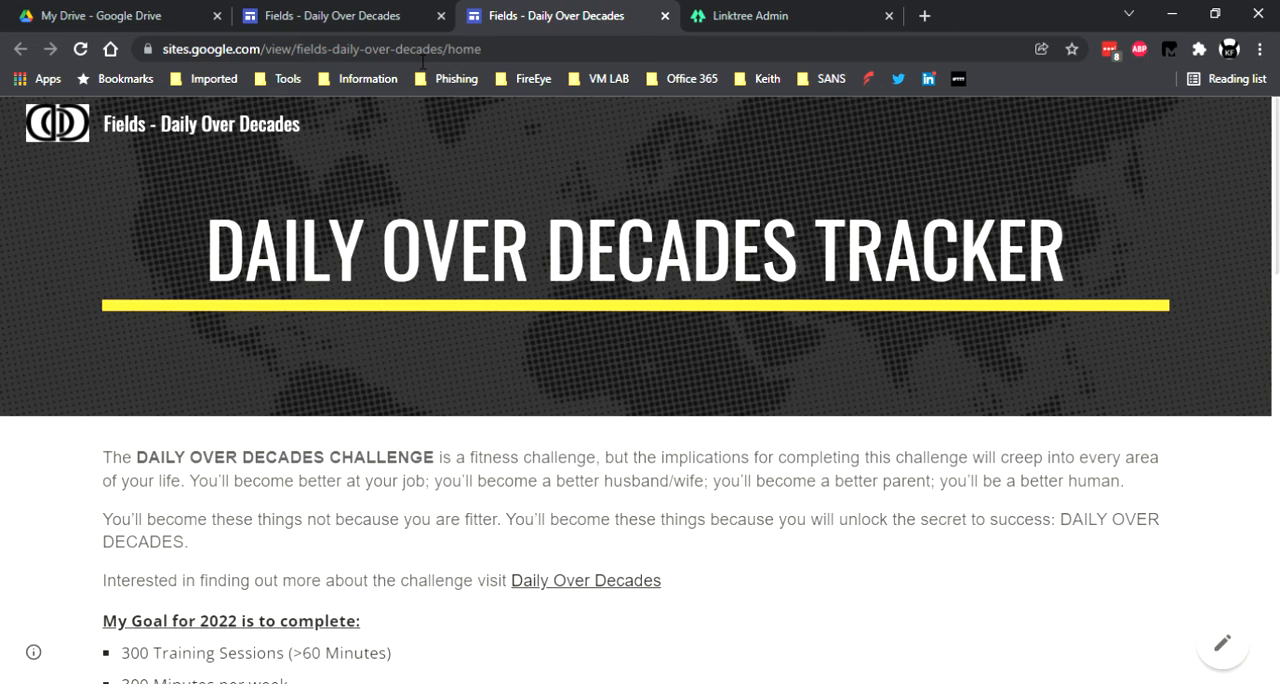
# Examine the three gauges, the Workouts by Type pie chart and the Monthly Calories chart on the published home page.
pyautogui.scroll(-10, 423, 180)
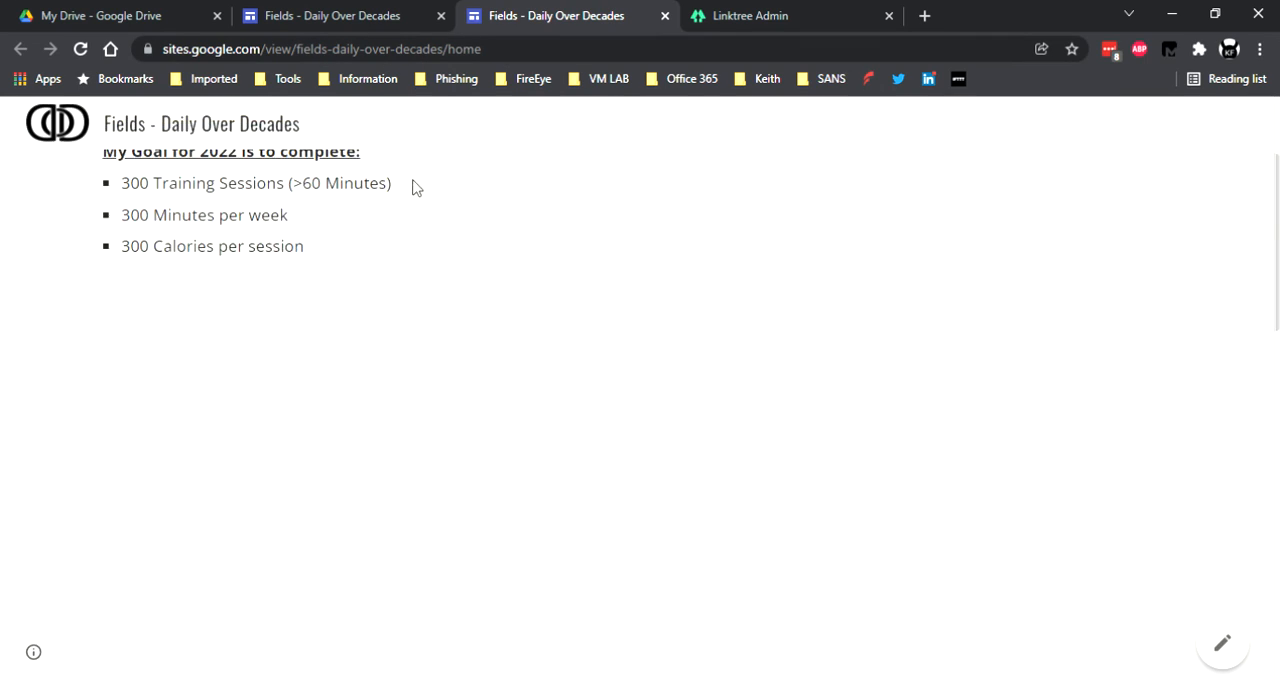
pyautogui.scroll(-3, 423, 192)
pyautogui.scroll(6, 426, 220)
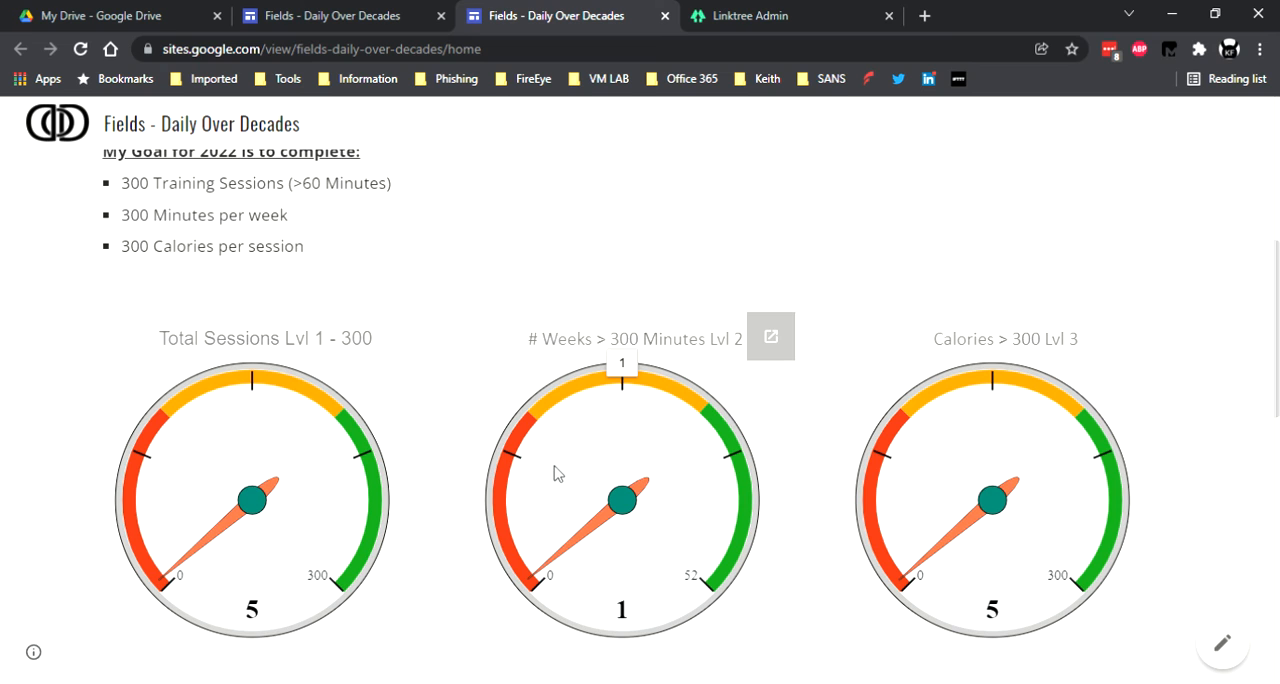
pyautogui.scroll(-6, 557, 470)
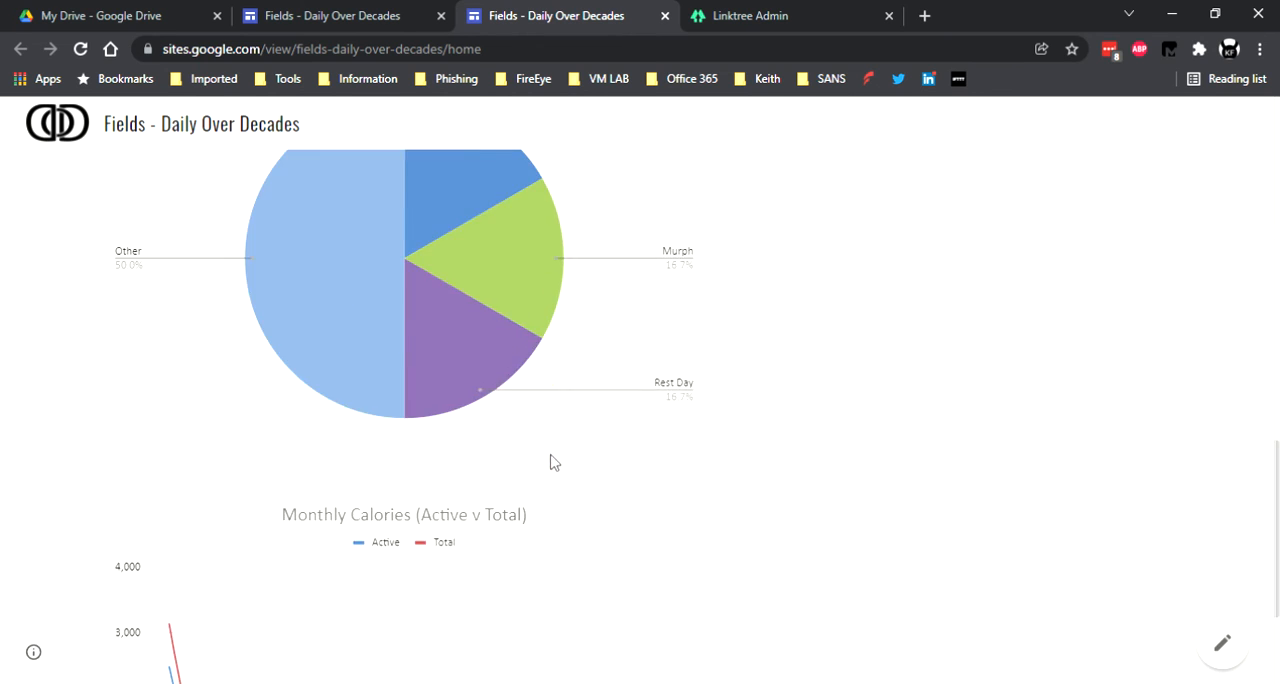
pyautogui.scroll(2, 550, 462)
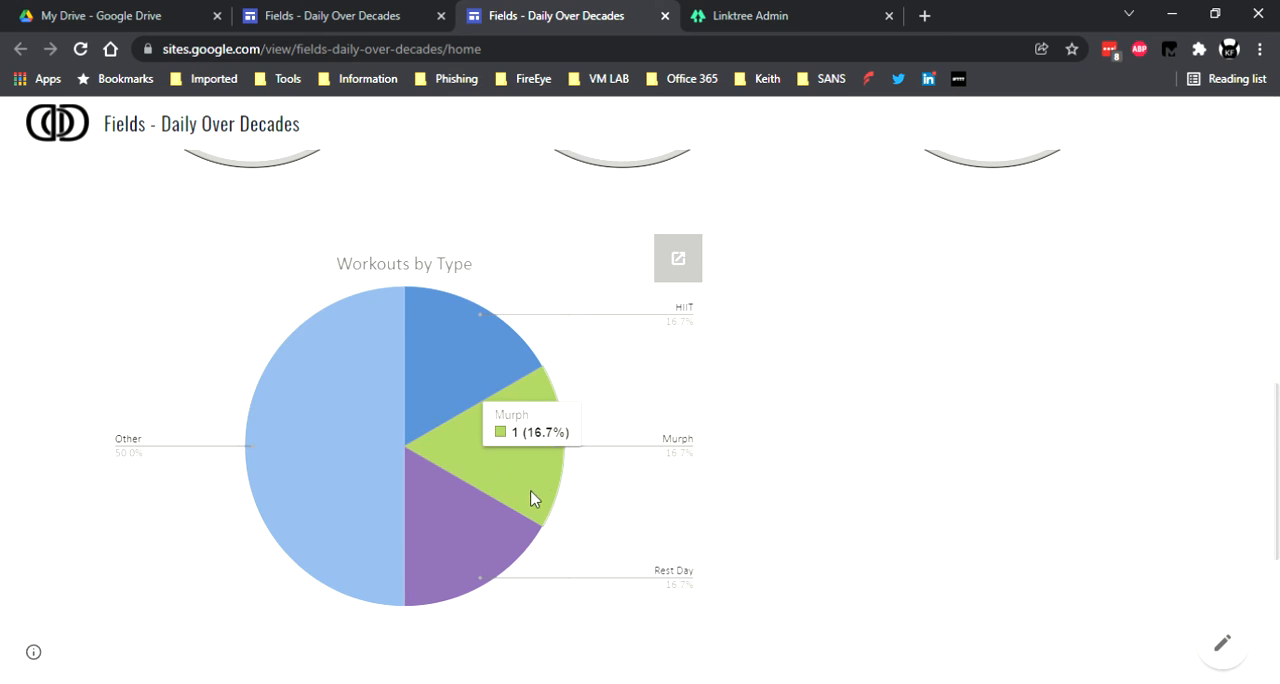
pyautogui.scroll(-4, 530, 500)
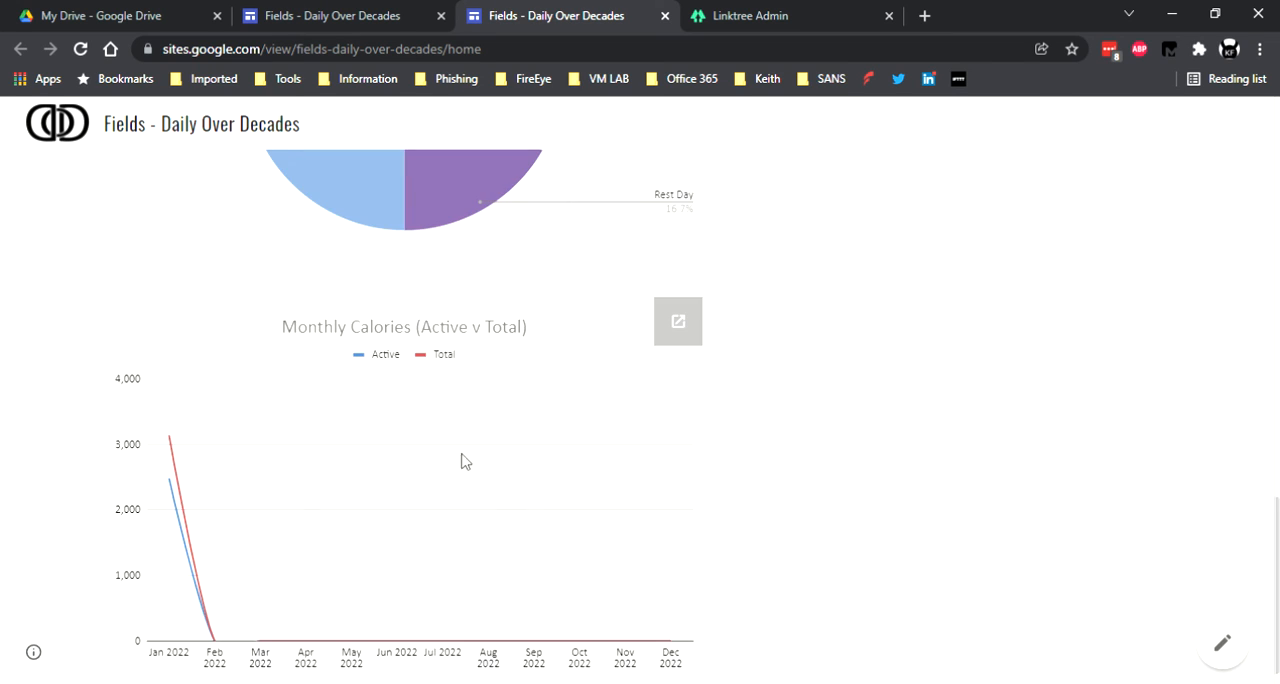
pyautogui.scroll(-1, 410, 405)
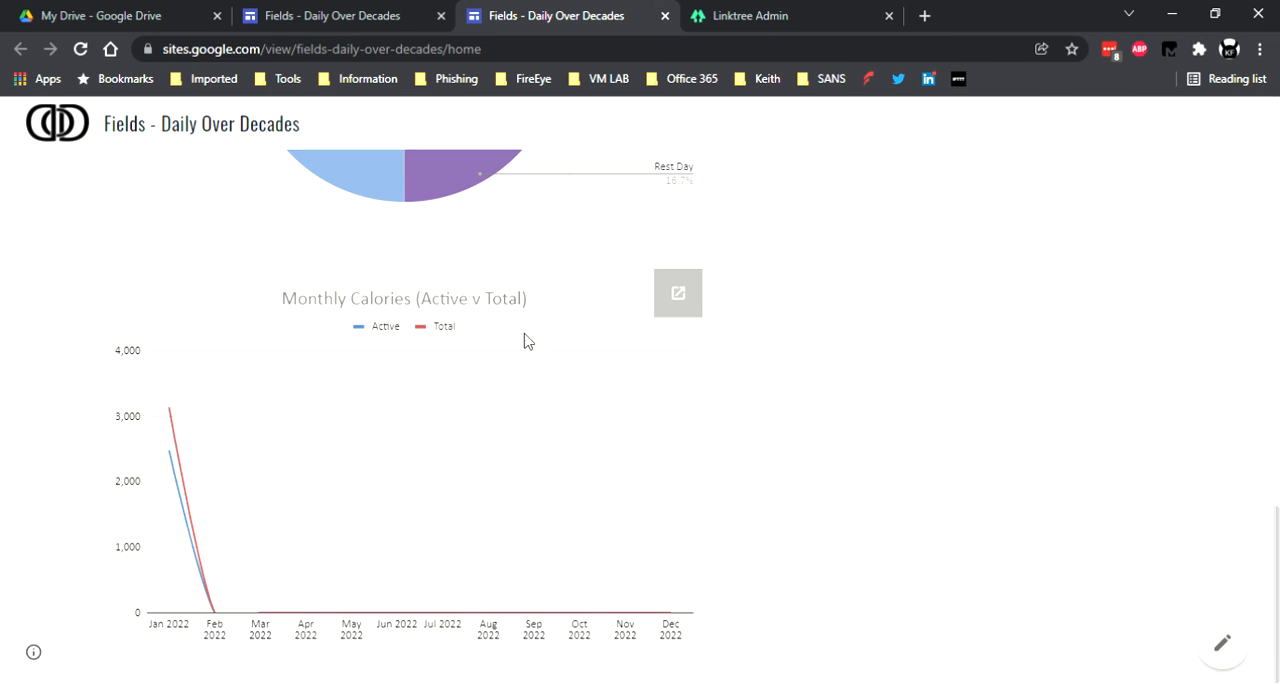
pyautogui.scroll(15, 505, 405)
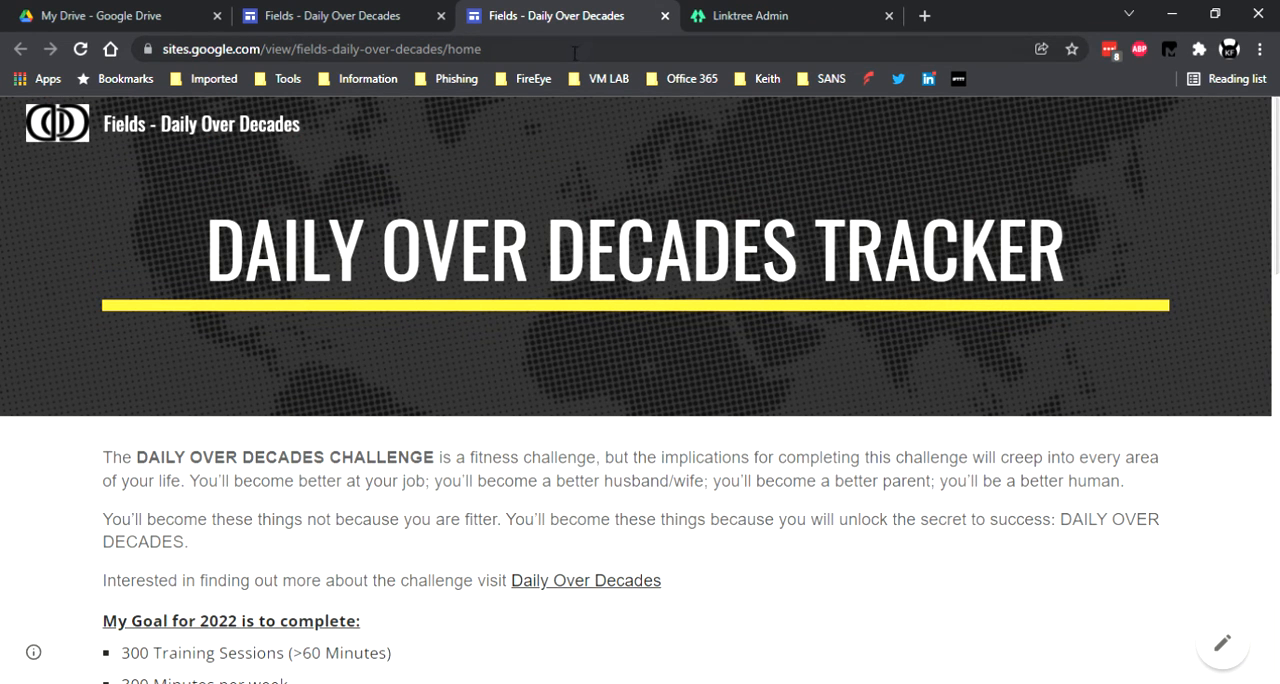
# Copy the published home page's address and add a new blank link in the Linktree admin page.
pyautogui.click(546, 49)
pyautogui.hotkey('ctrl', 'c')
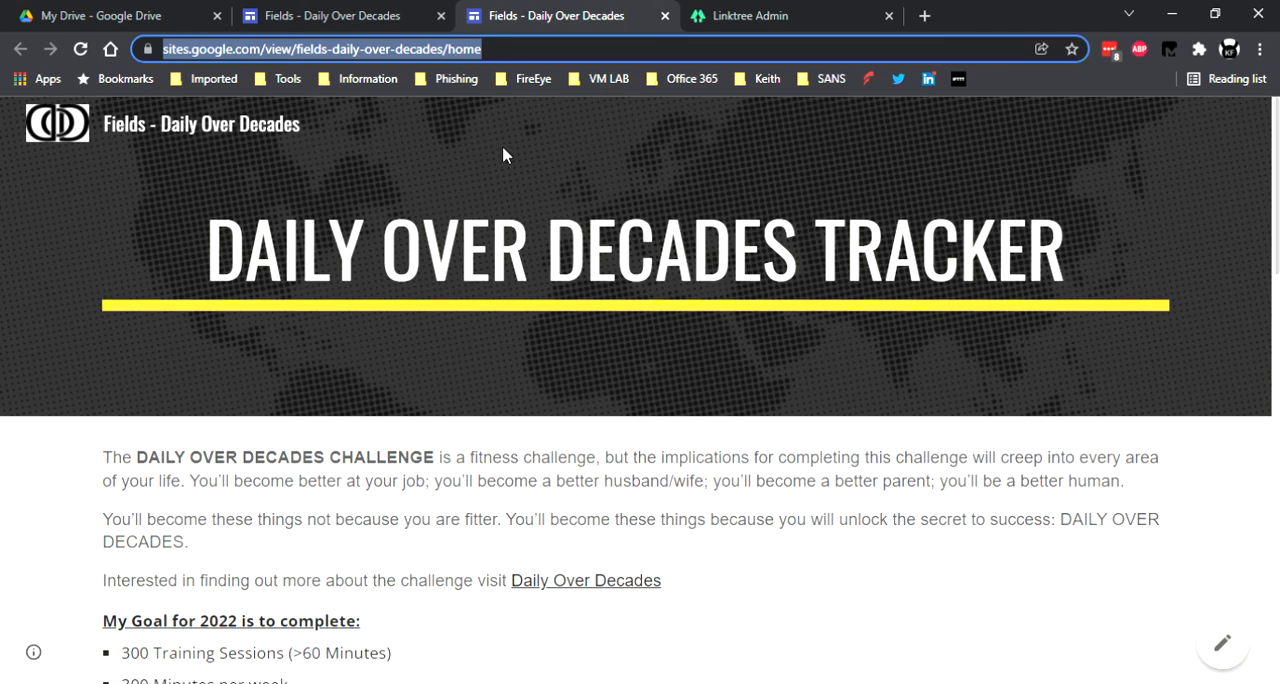
pyautogui.click(745, 16)
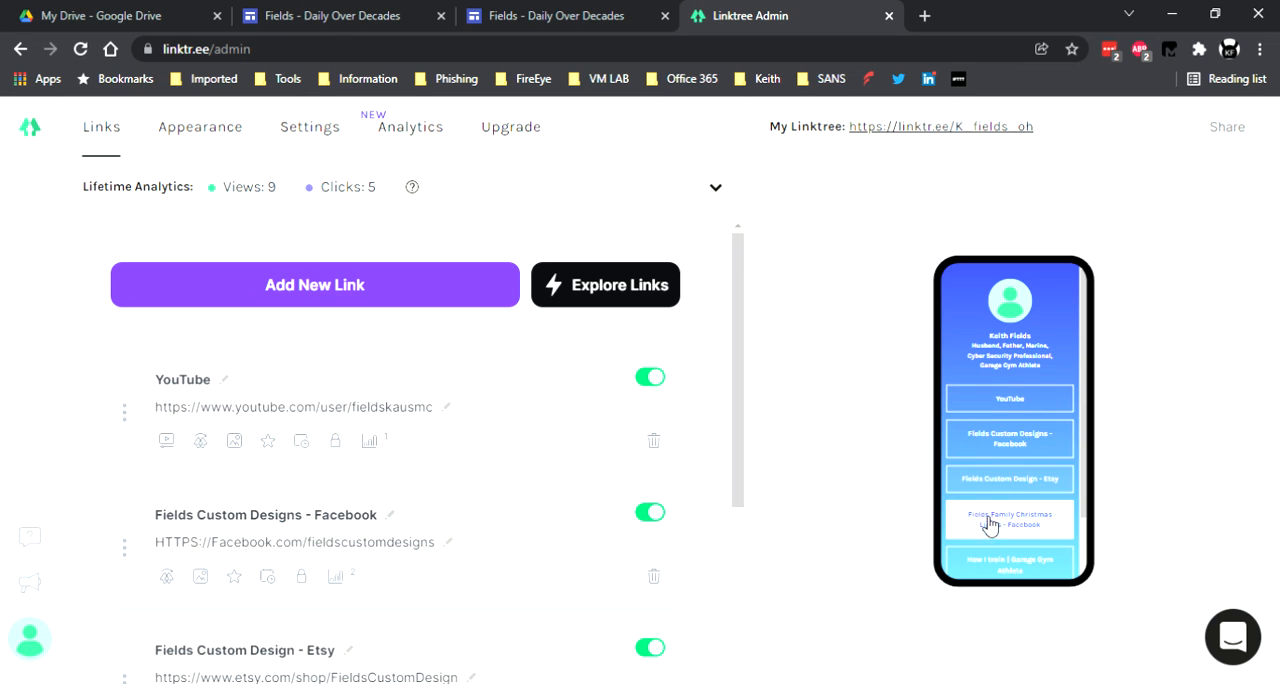
pyautogui.scroll(-2, 985, 528)
pyautogui.click(403, 294)
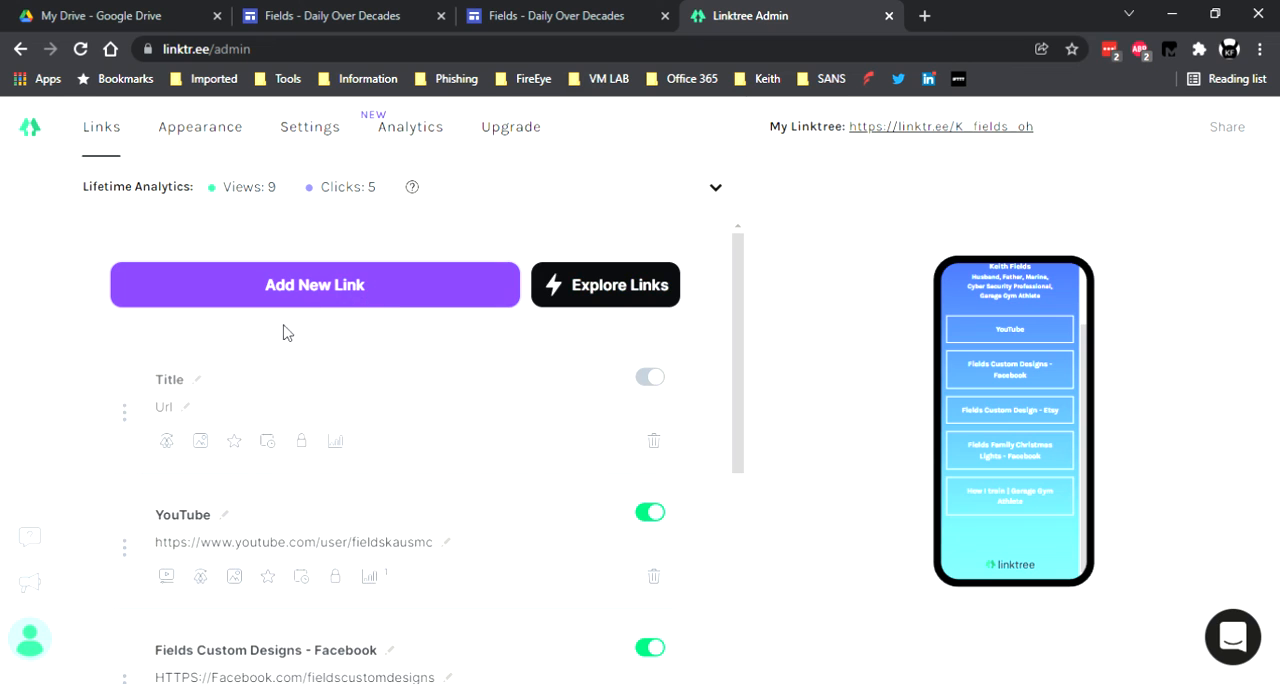
# Title the new link "Daily Over Decades Tracker" and set its URL to the copied site address.
pyautogui.click(183, 390)
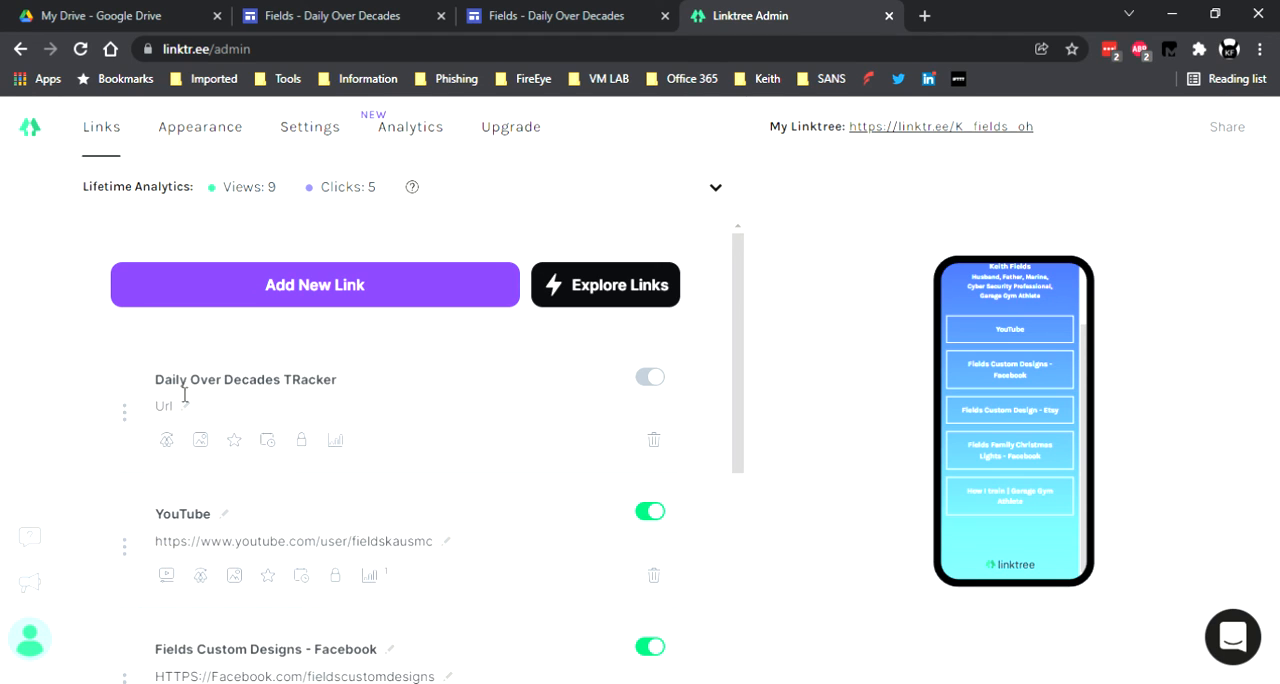
pyautogui.press('BackSpace')
pyautogui.click(175, 410)
pyautogui.hotkey('ctrl', 'v')
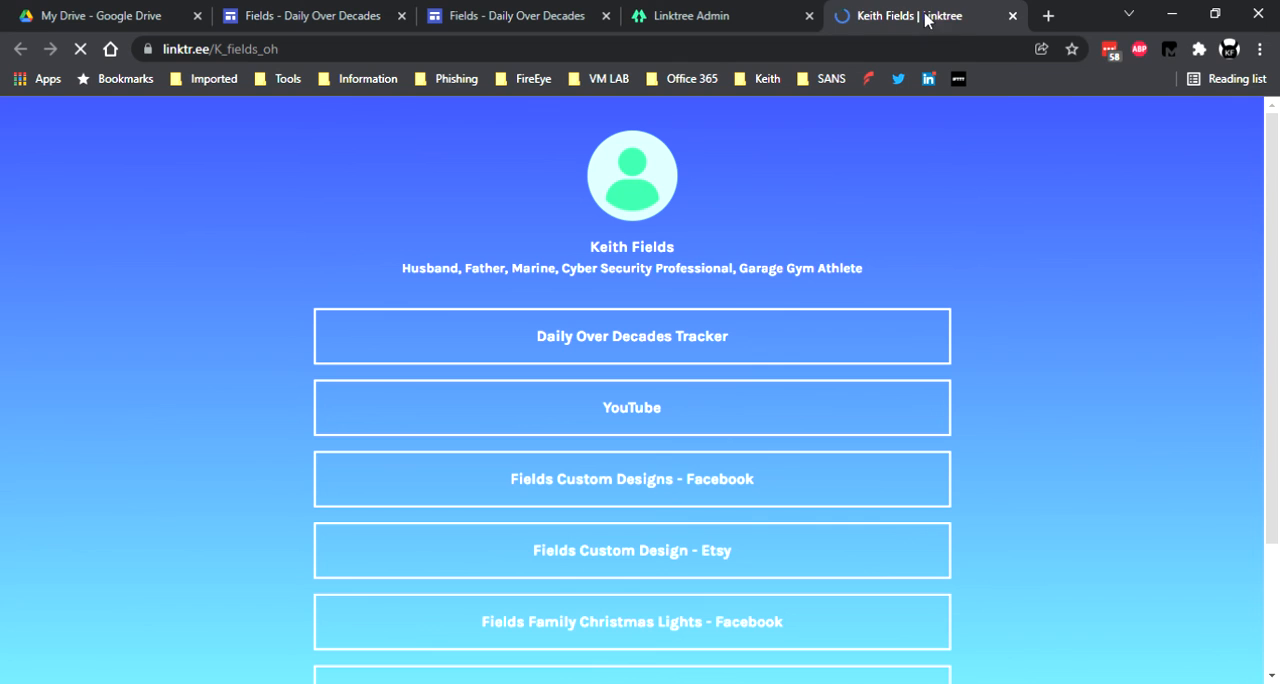
# Test the Daily Over Decades Tracker link from the public Linktree page.
pyautogui.click(610, 345)
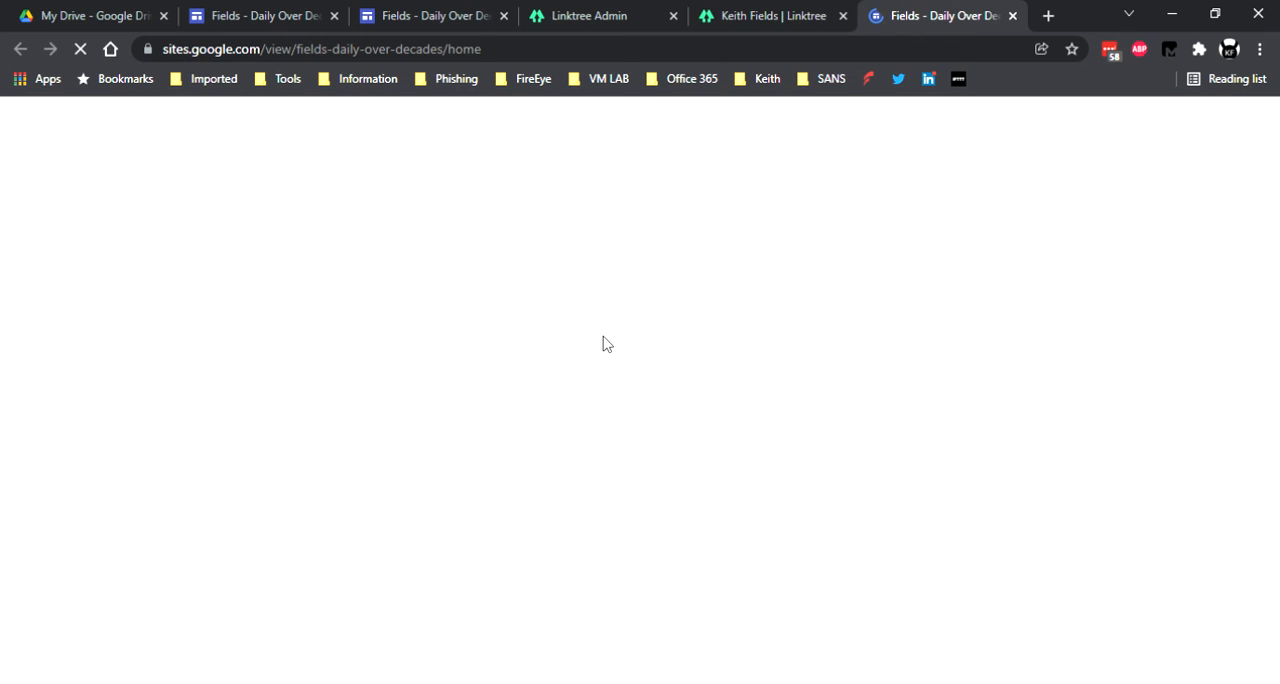